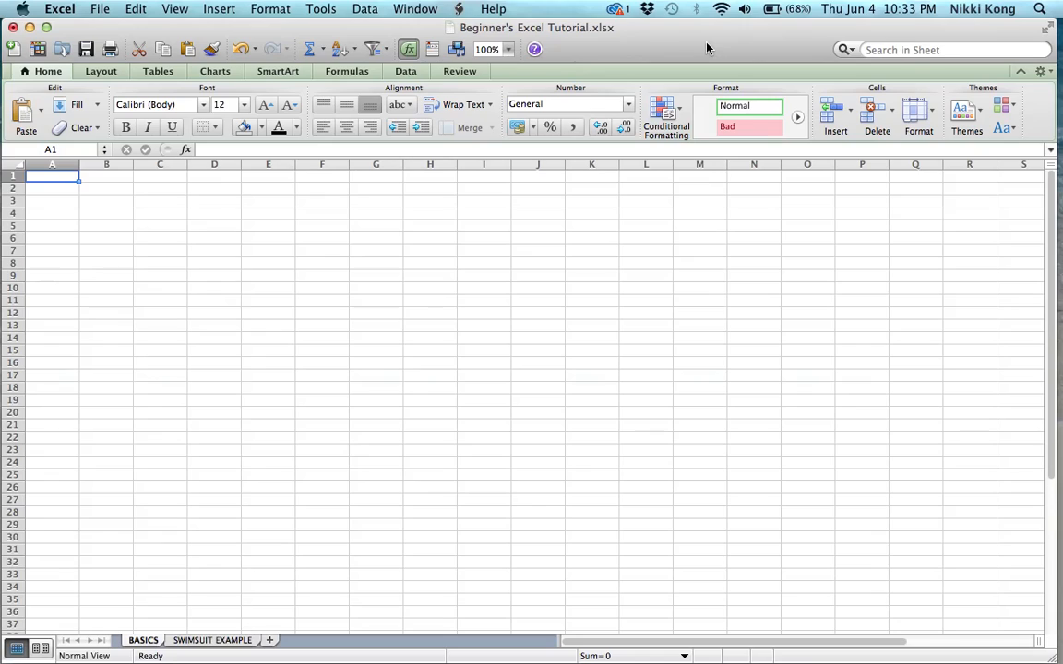
click(257, 204)
click(210, 297)
click(129, 212)
click(139, 351)
click(181, 263)
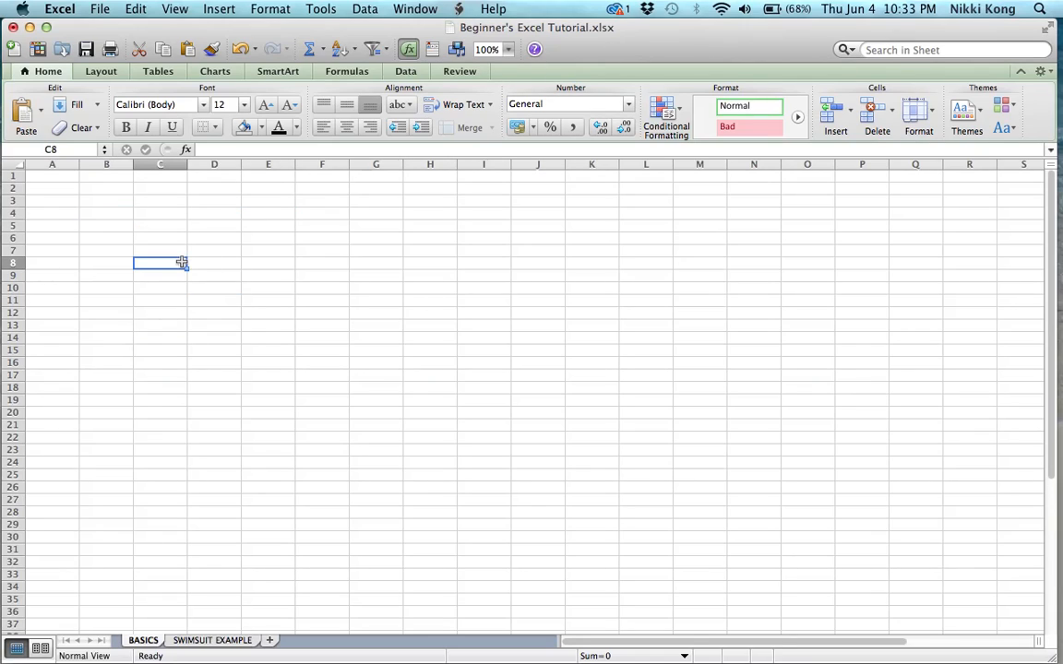
click(224, 347)
click(215, 226)
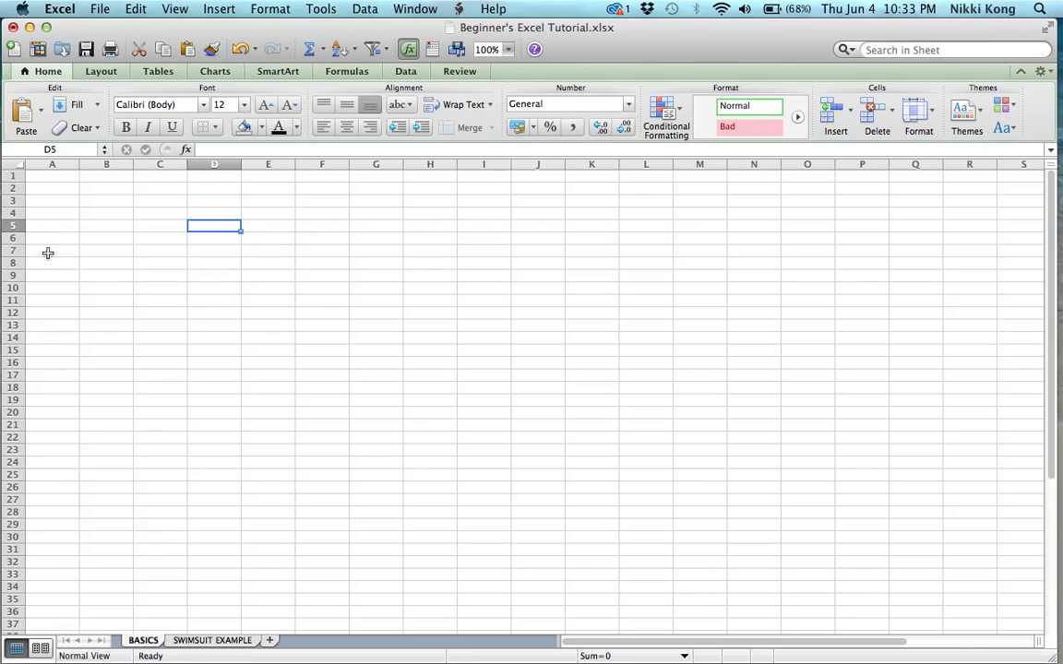
click(107, 251)
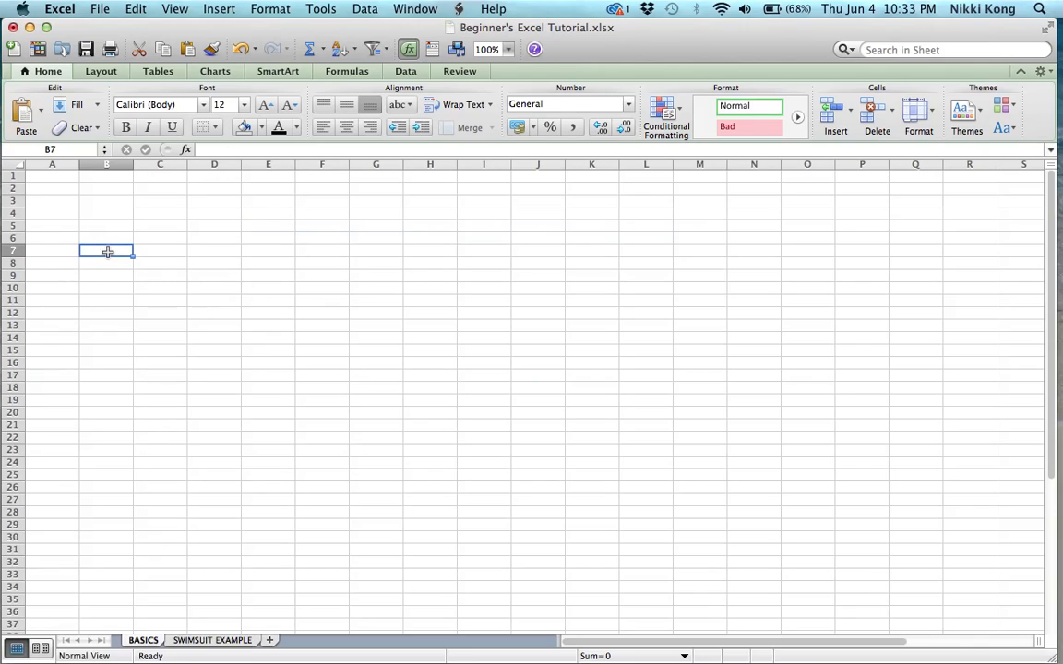
click(160, 204)
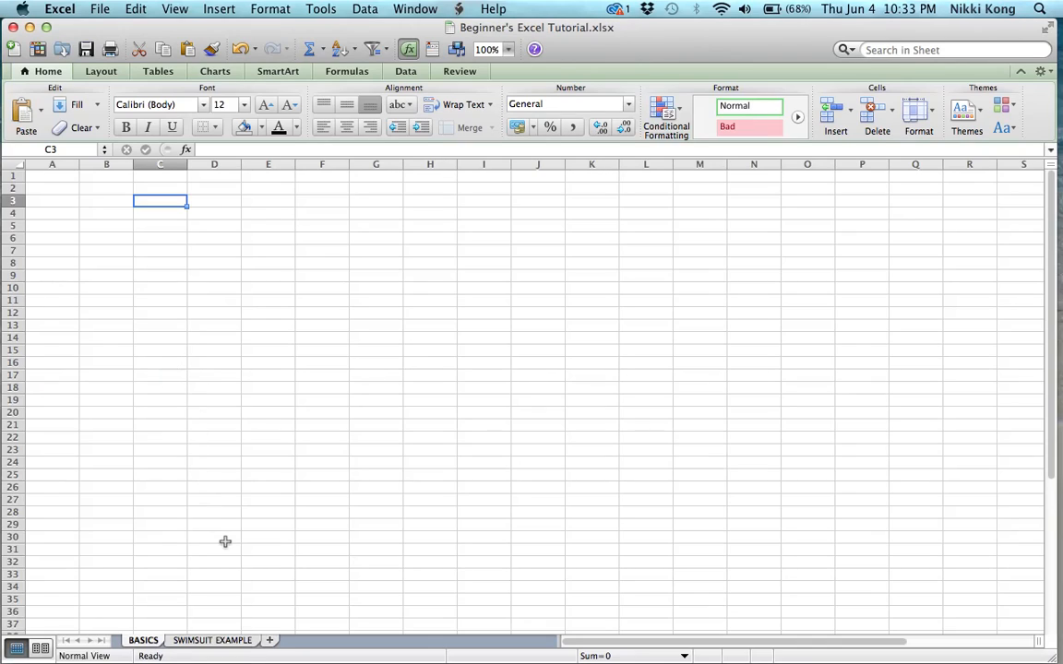
Open the SWIMSUIT EXAMPLE sheet and browse the product listings
click(226, 640)
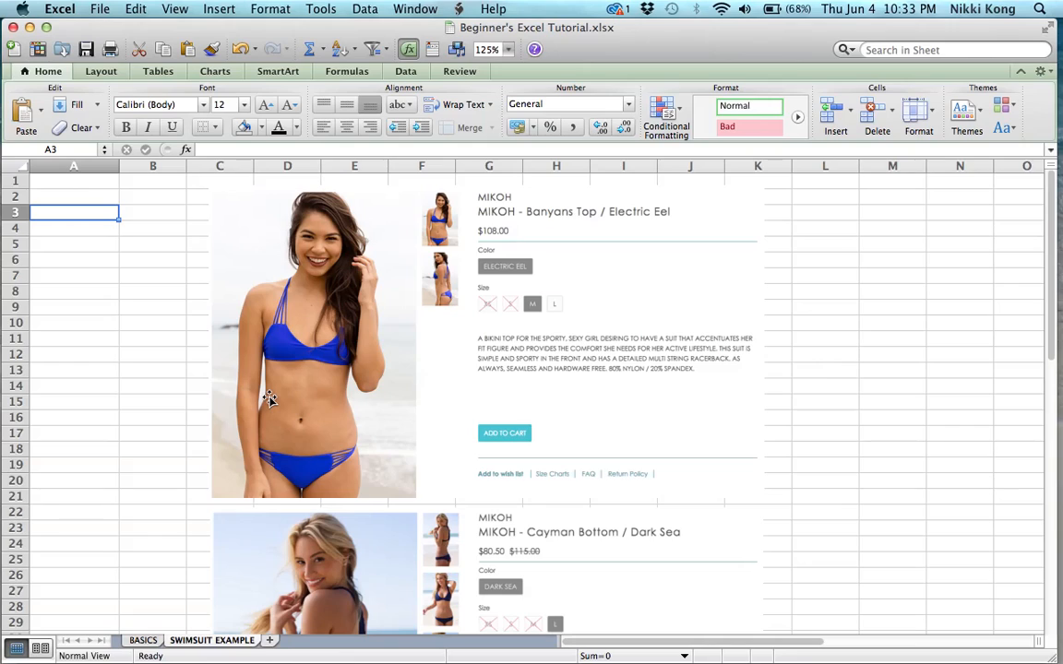
scroll(486, 264, down, 5)
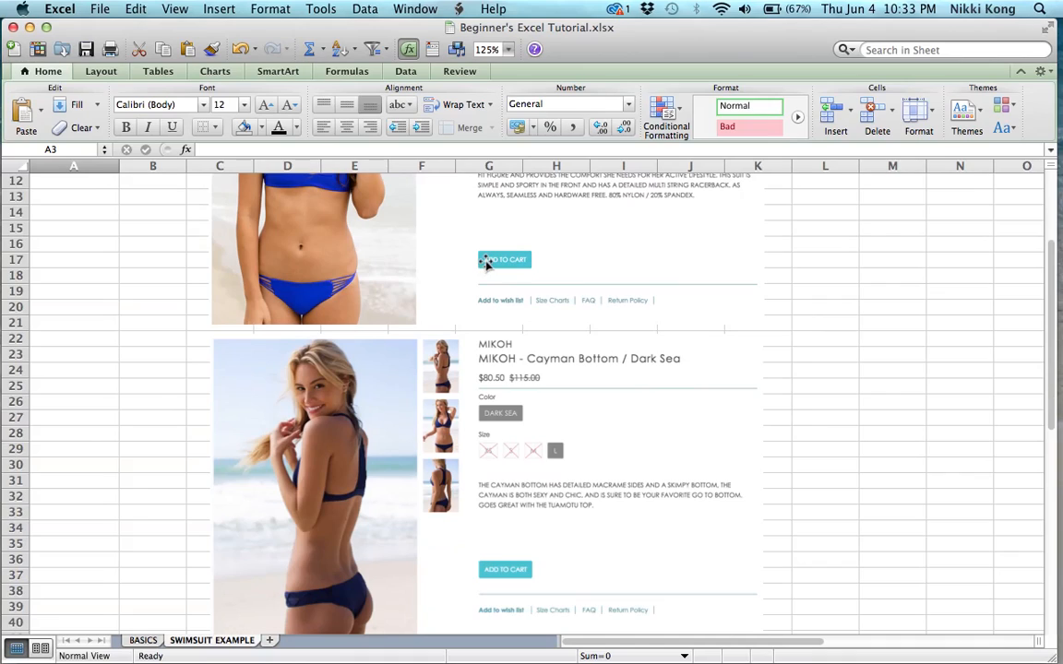
scroll(487, 264, up, 5)
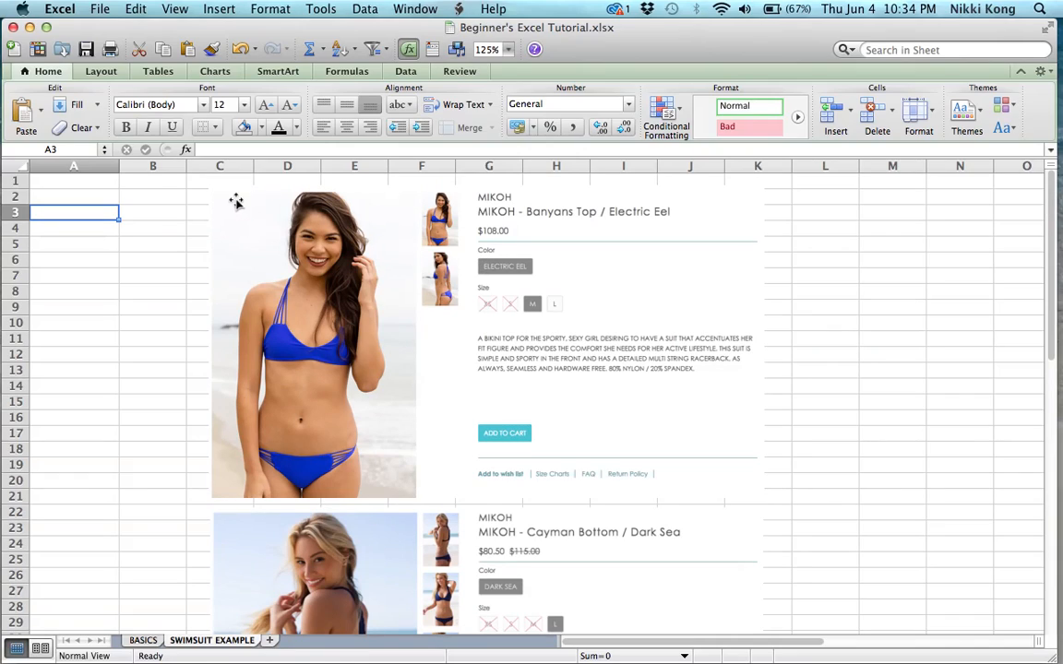
Enter $400 in cell A1 and the Banyans Top price 108 in cell A3
click(98, 183)
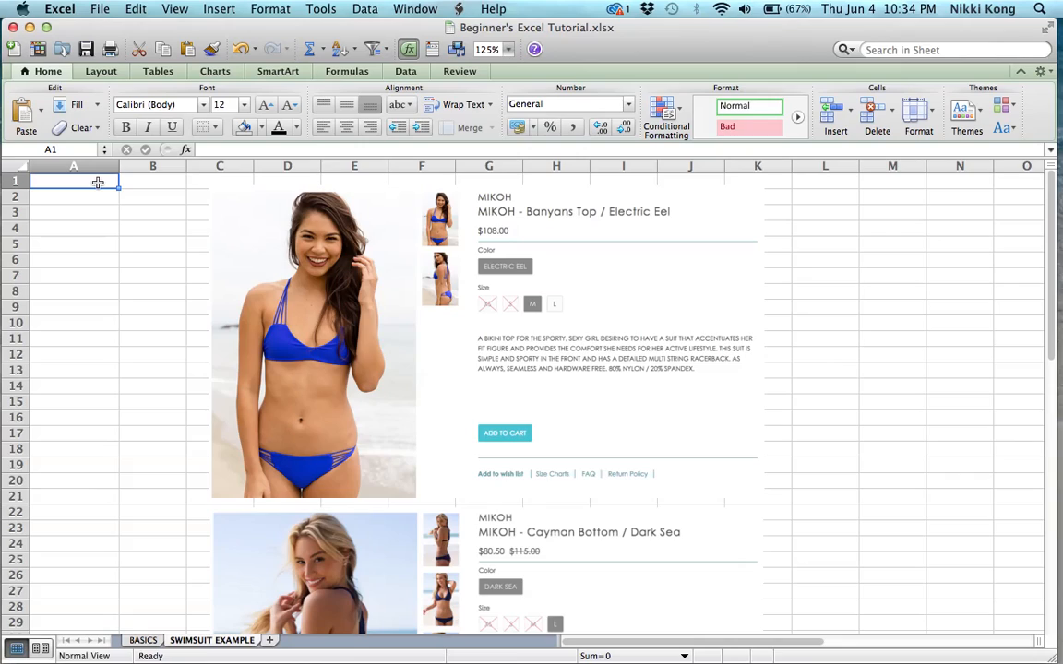
text($400)
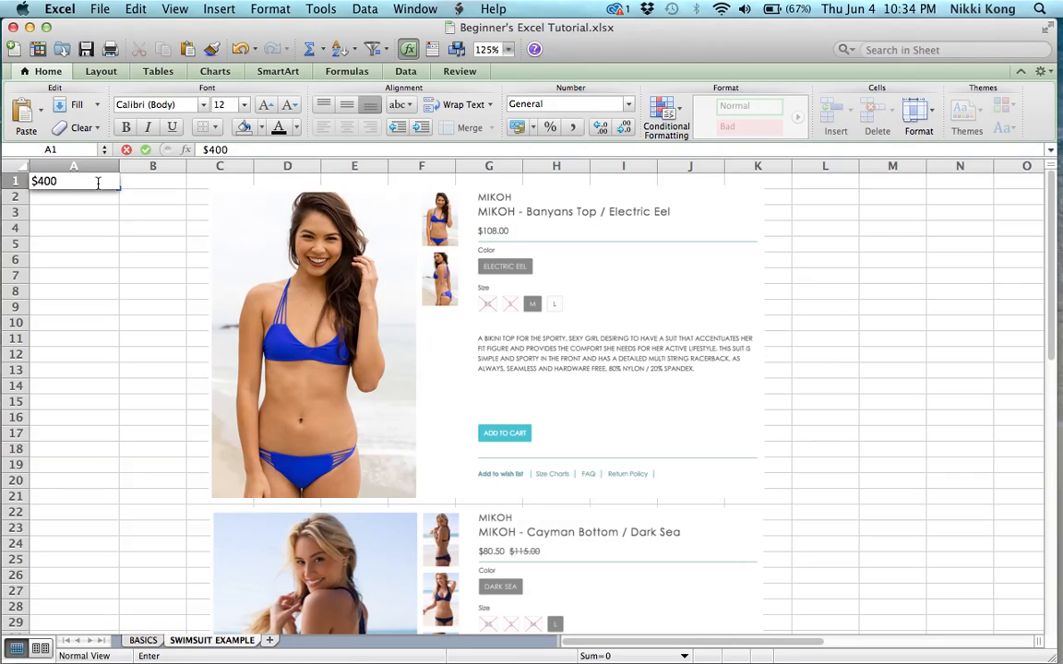
key(Return)
key(Return)
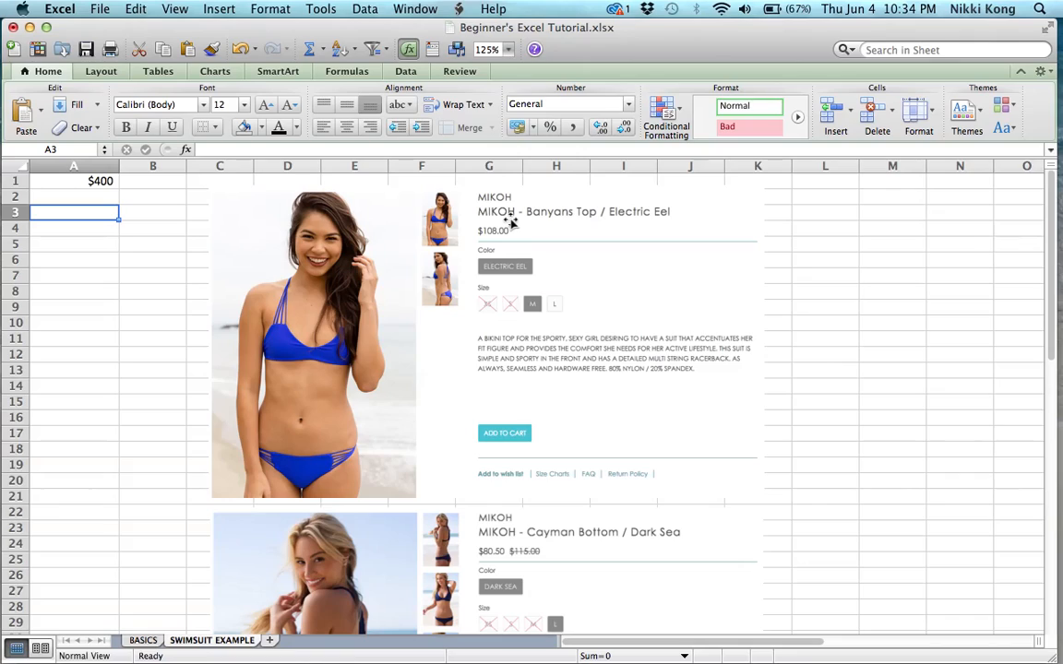
text(108)
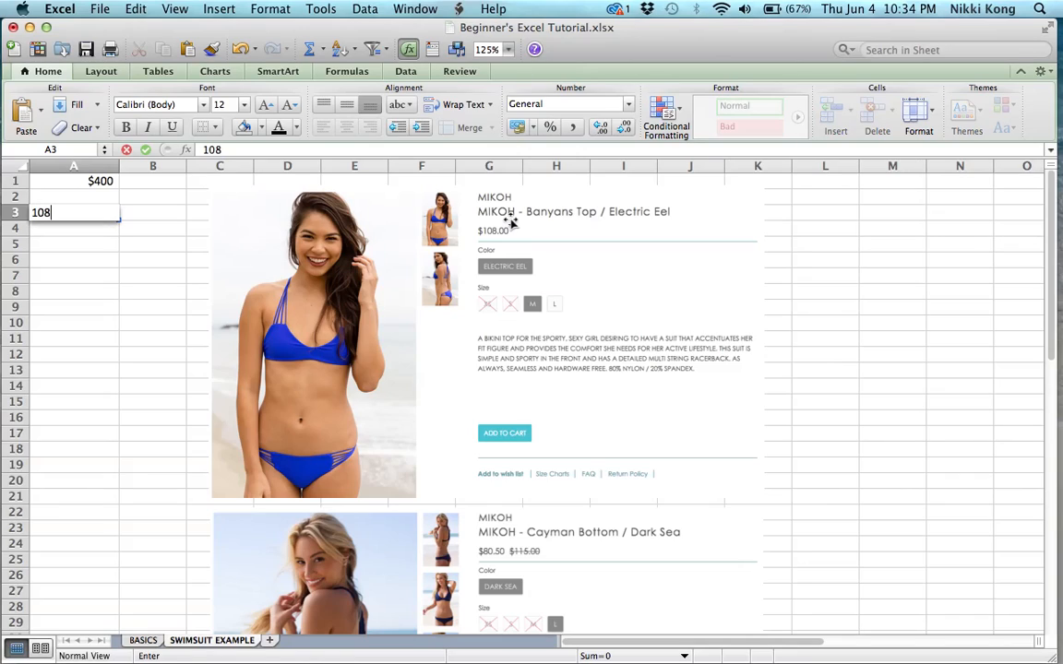
key(Return)
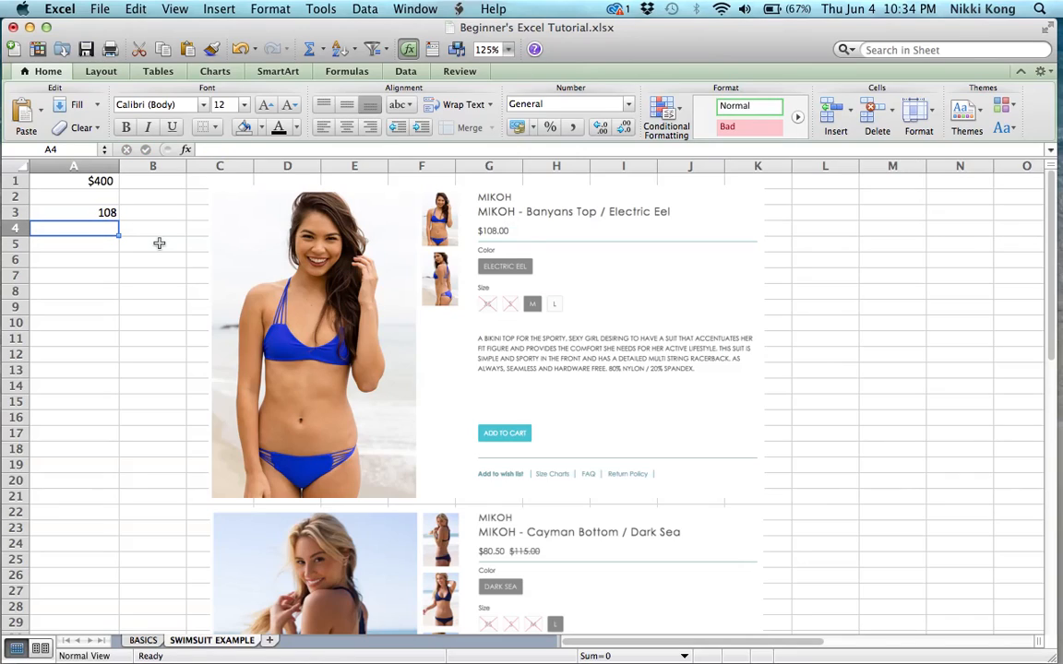
Apply the Currency number format to cell A3
click(106, 182)
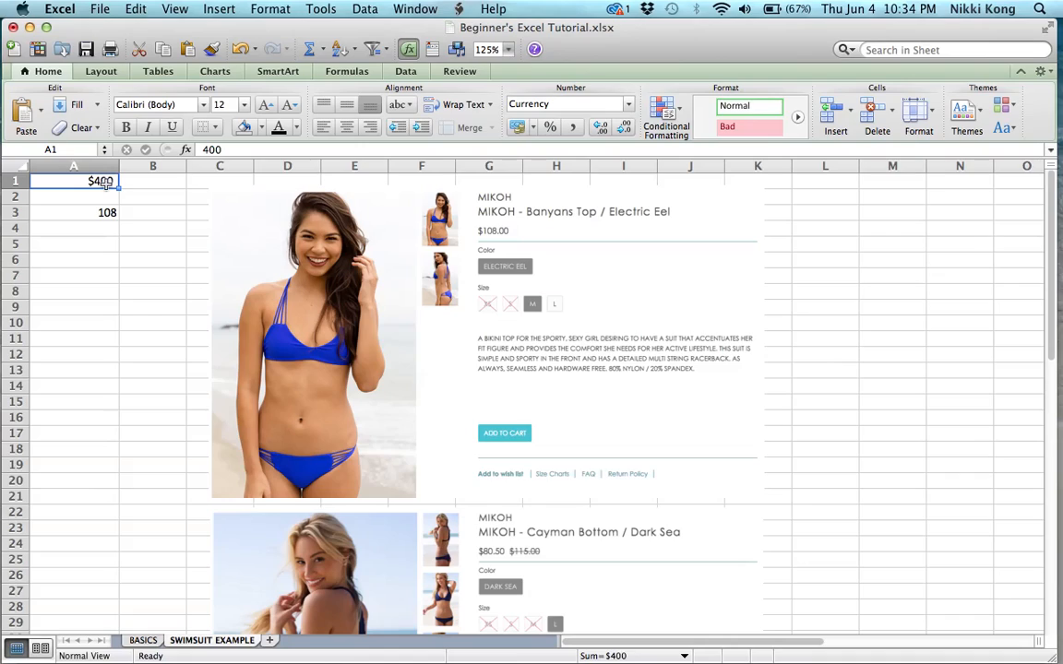
click(85, 212)
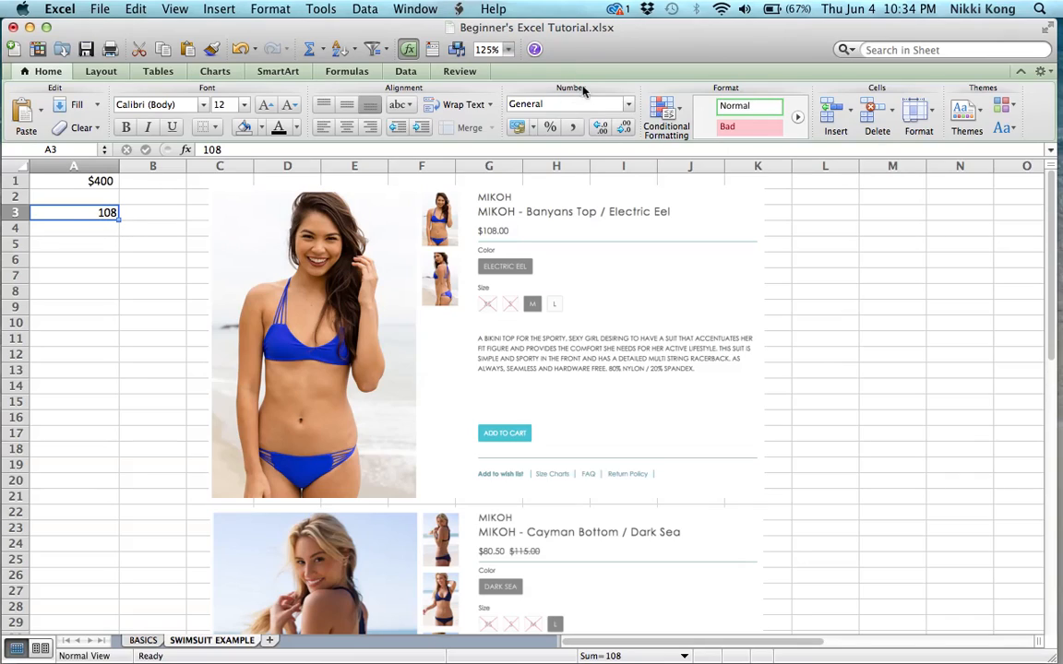
click(568, 103)
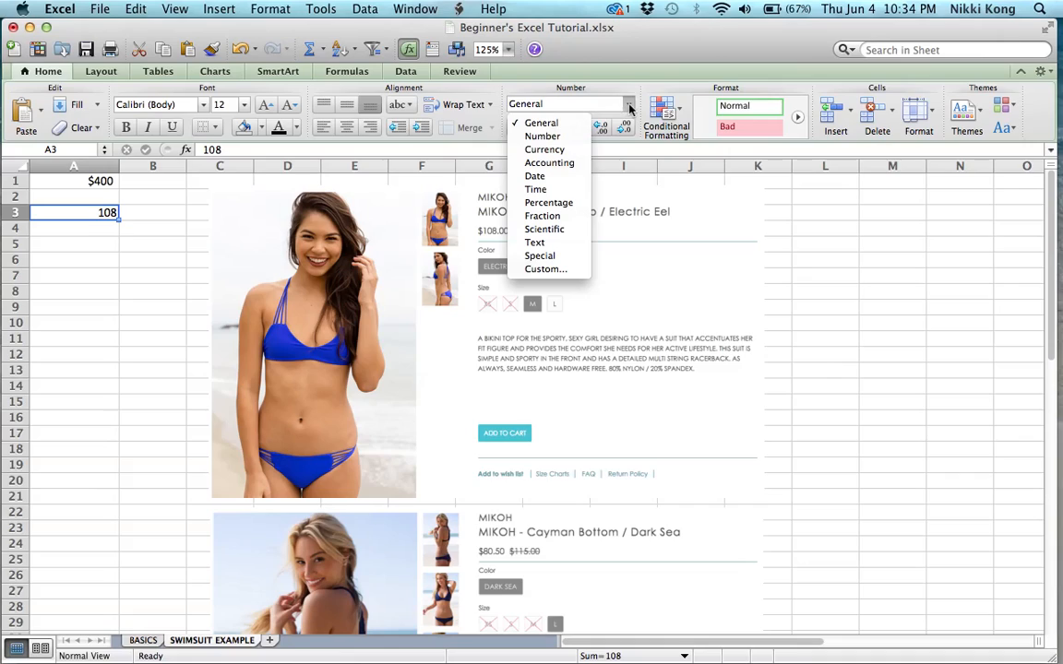
click(579, 149)
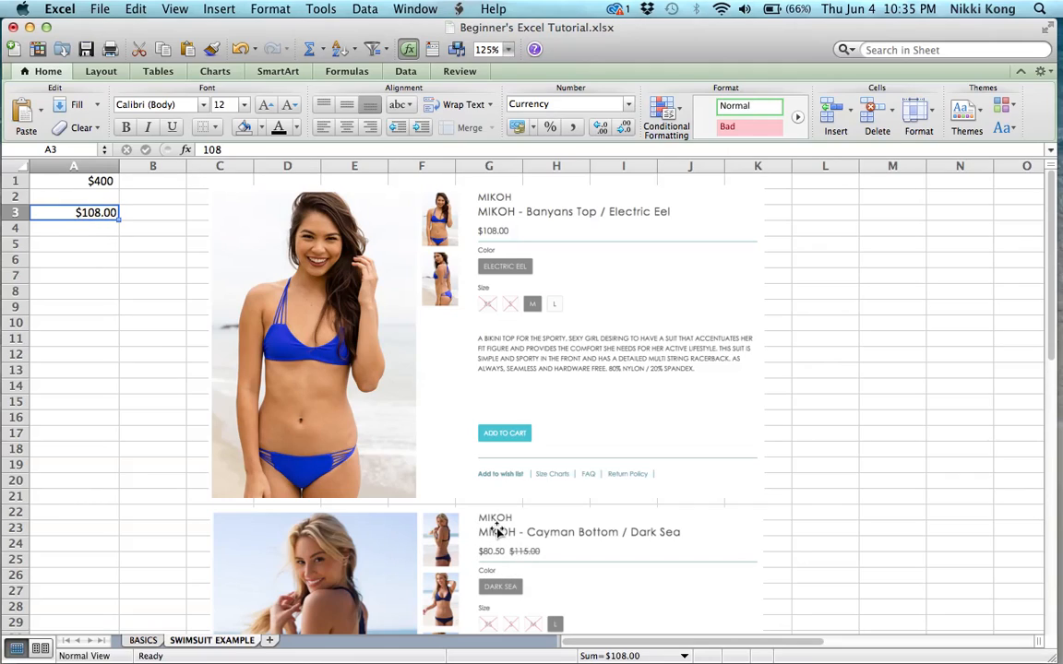
Enter the Cayman Bottom price 80.50 in cell A4 and format it as Currency
click(107, 228)
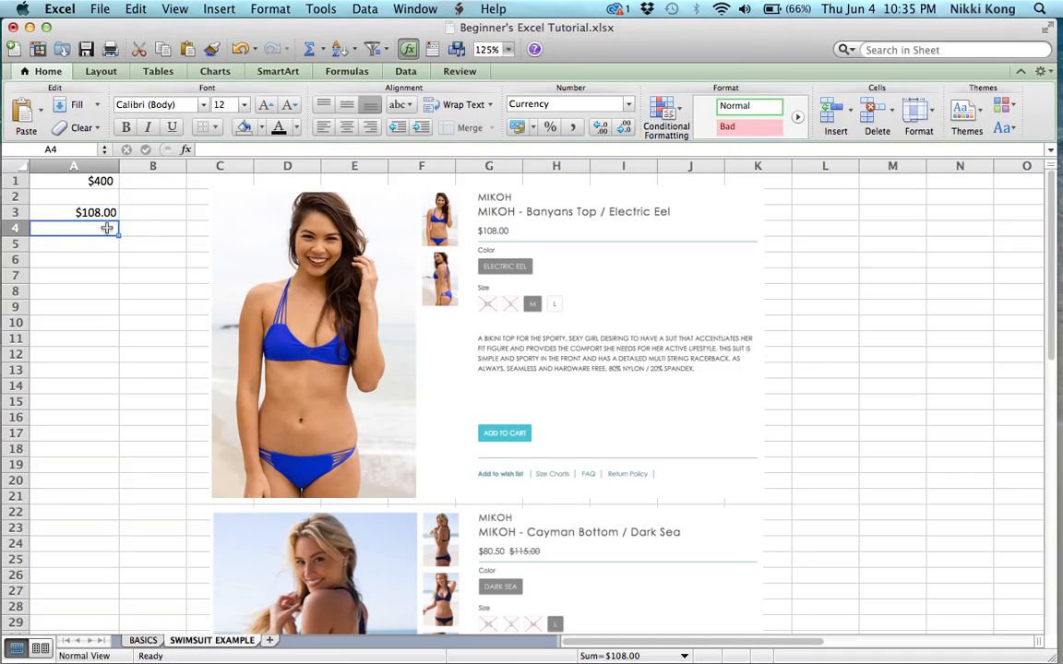
text(80.50)
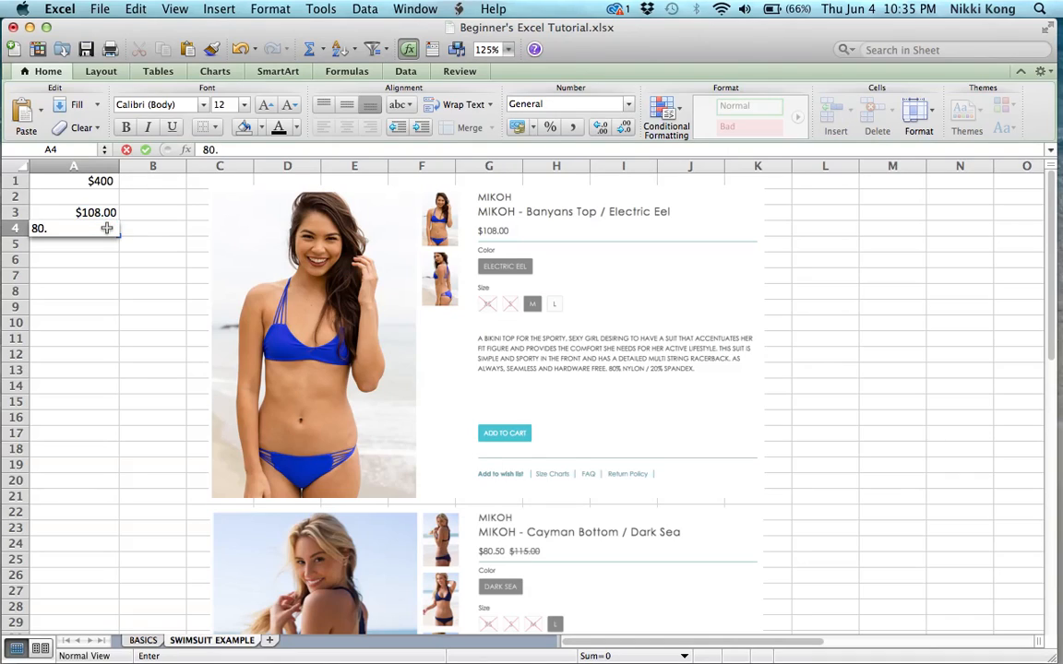
key(Return)
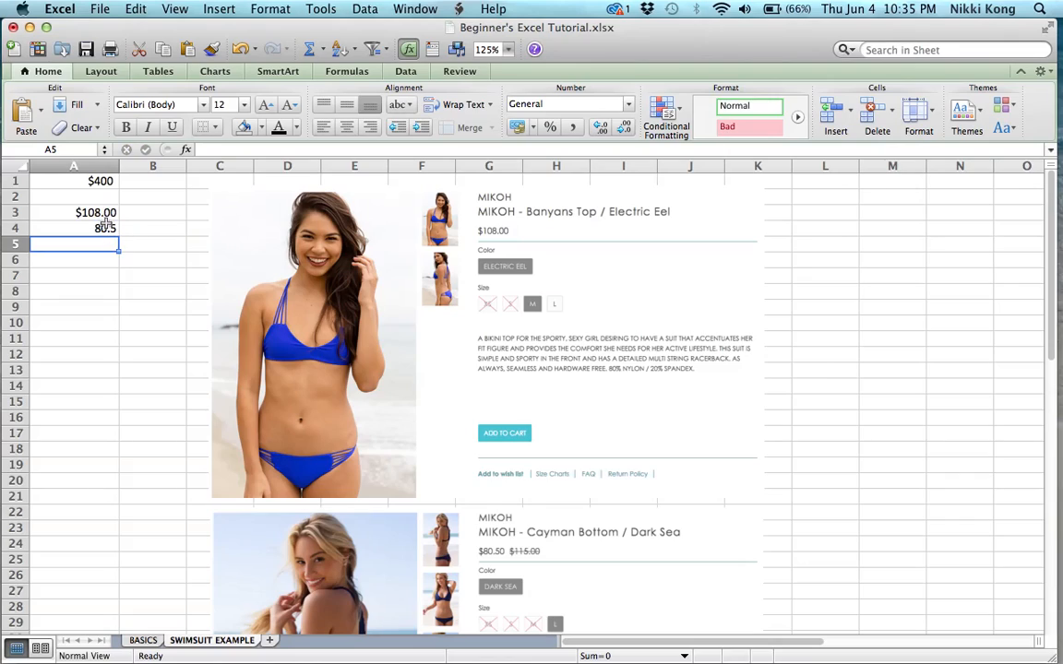
click(107, 228)
click(568, 104)
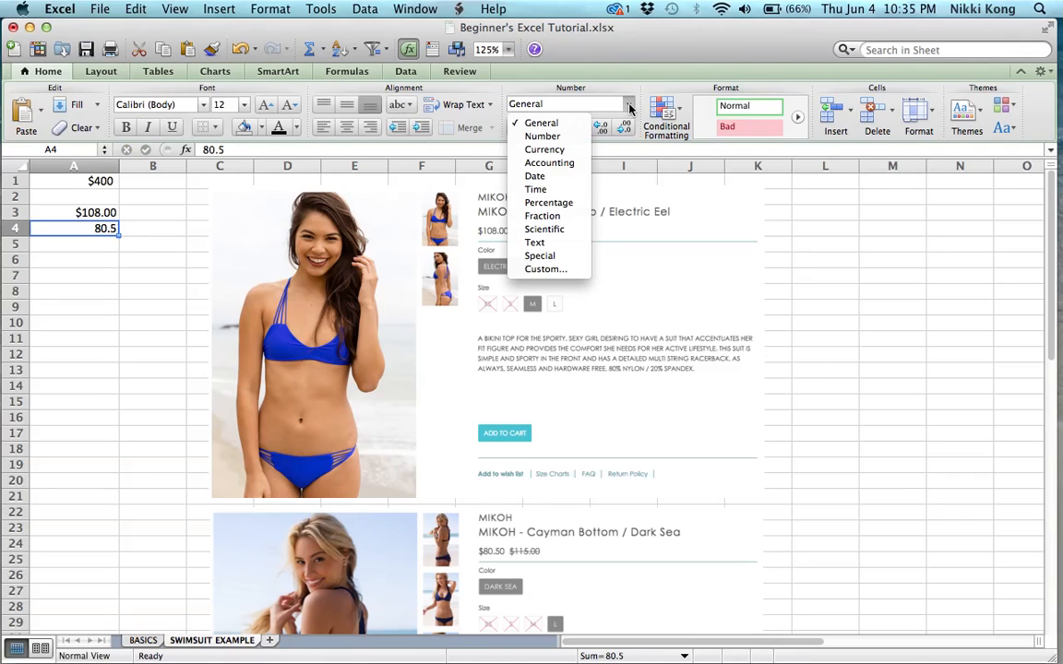
click(566, 150)
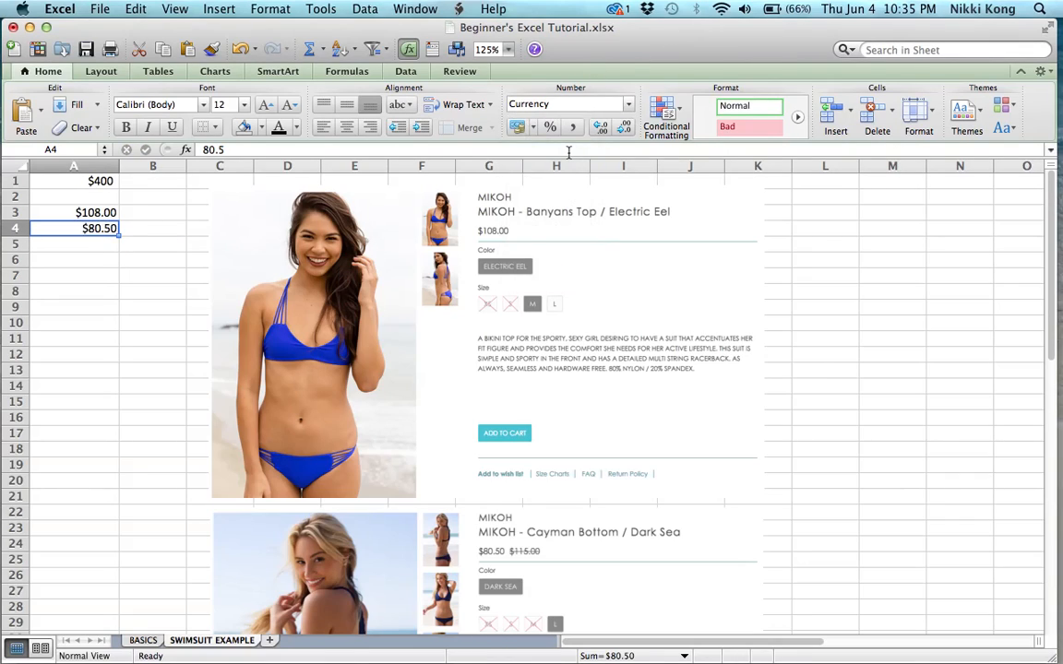
key(Return)
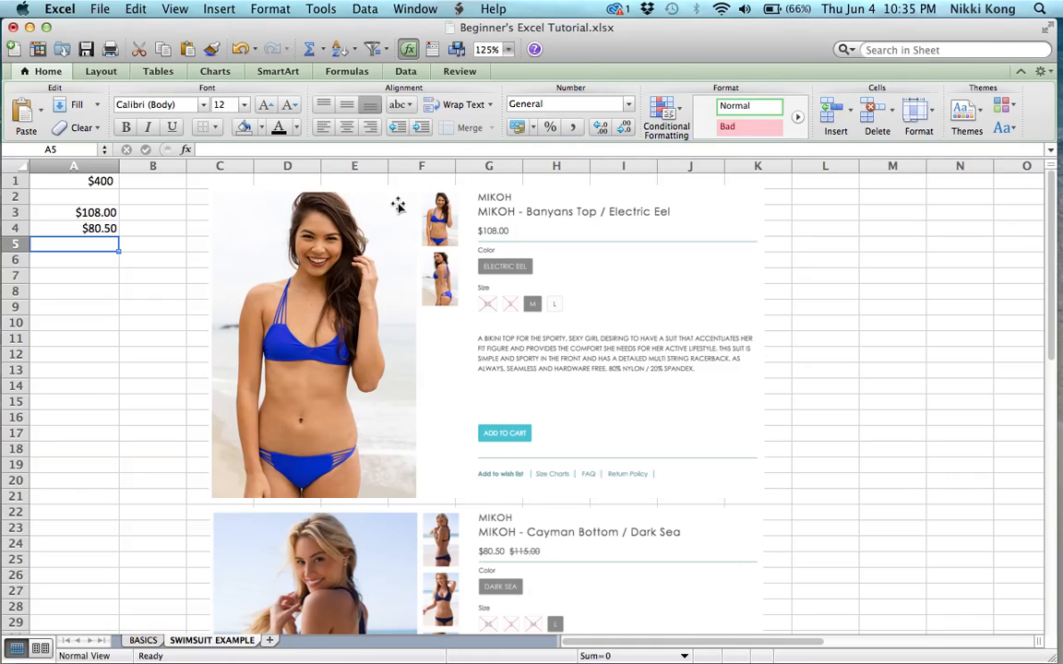
Enter the formula =A3+A4 in cell A5 by selecting the two price cells
text(=)
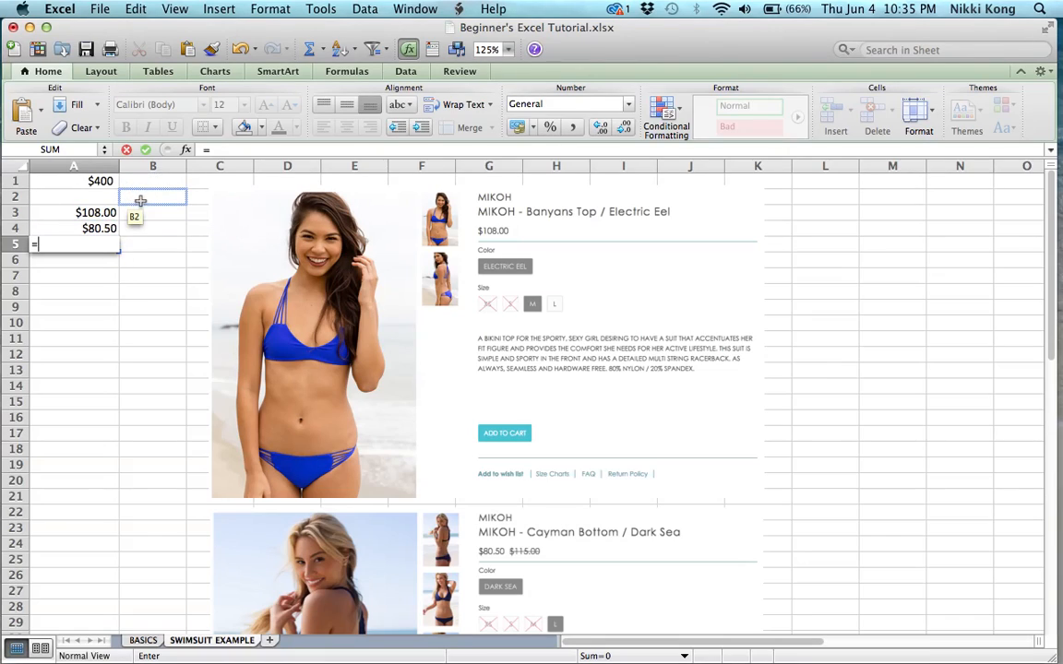
click(99, 216)
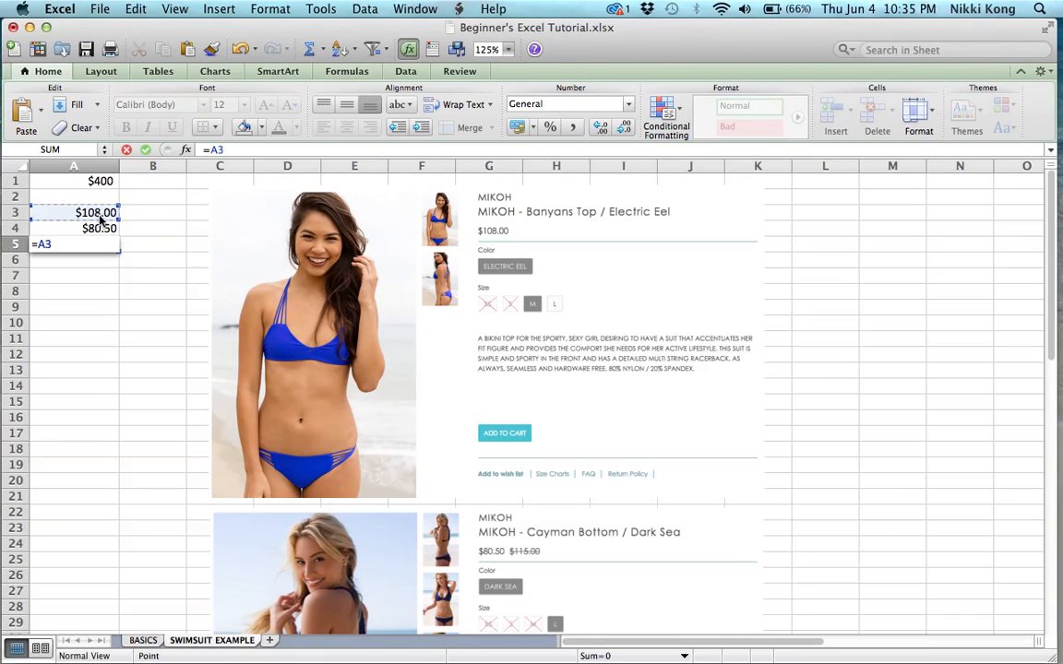
text(+)
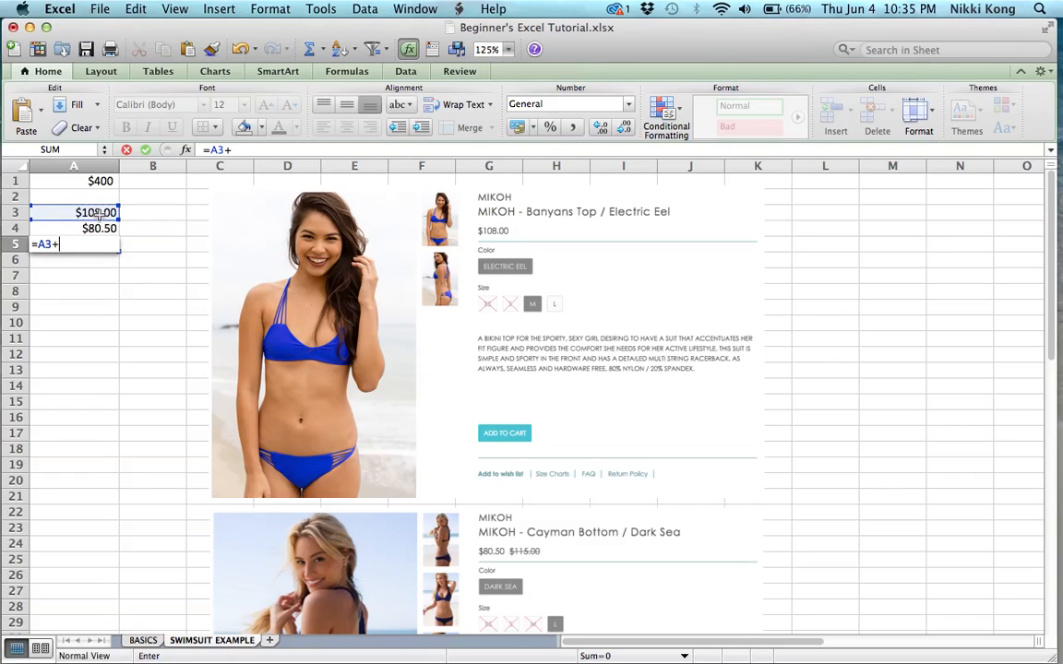
click(92, 228)
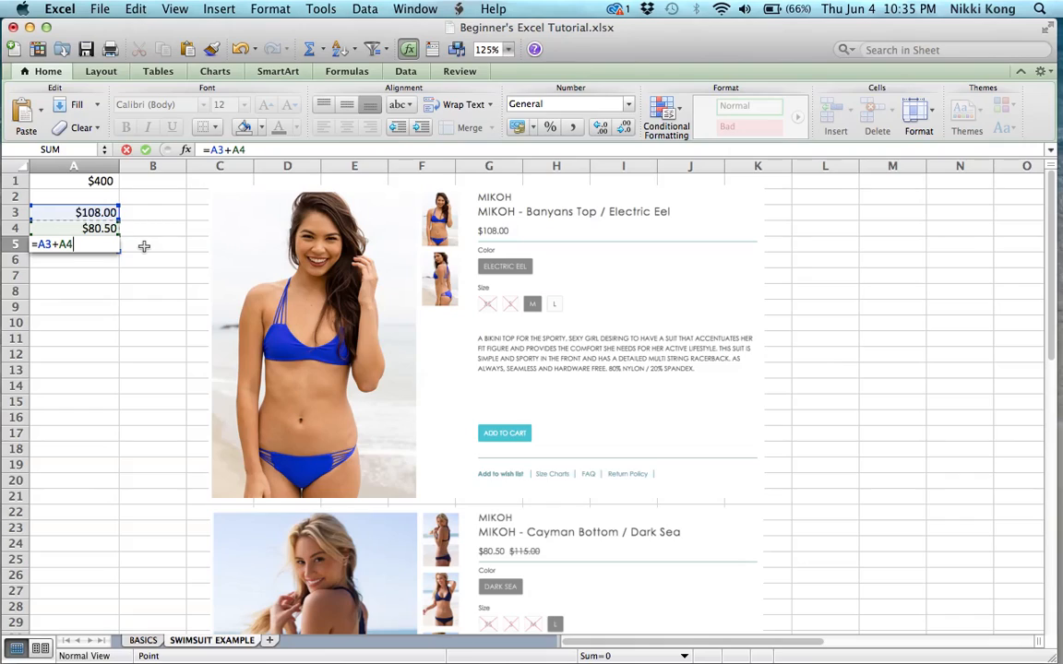
key(Return)
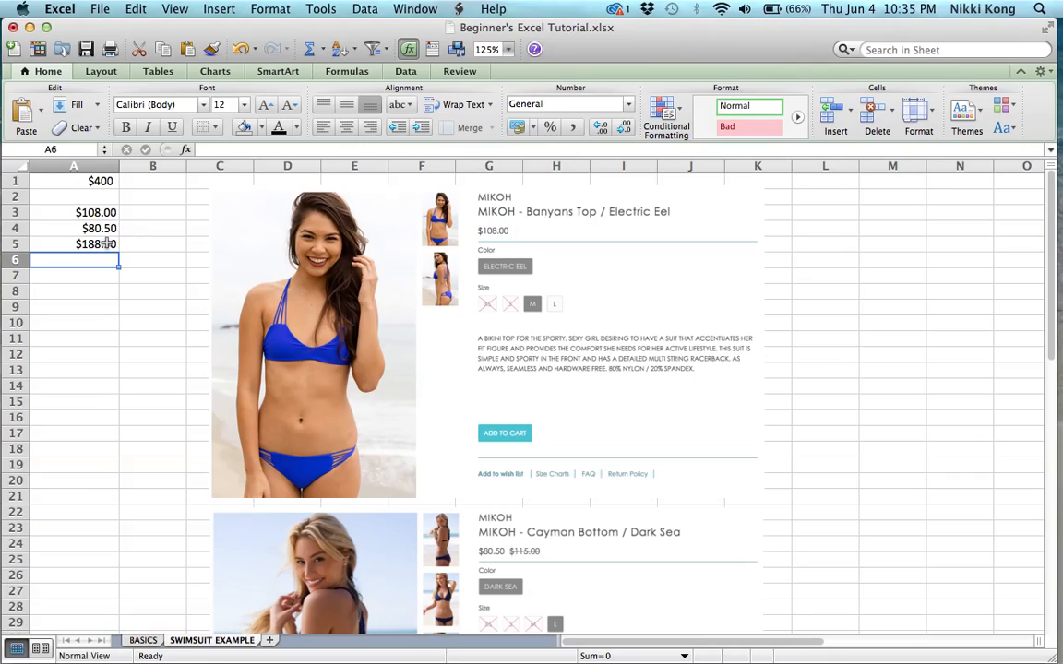
Replace the formula in A5 with =sum(A3:A4), selecting the range A3 to A4
click(106, 243)
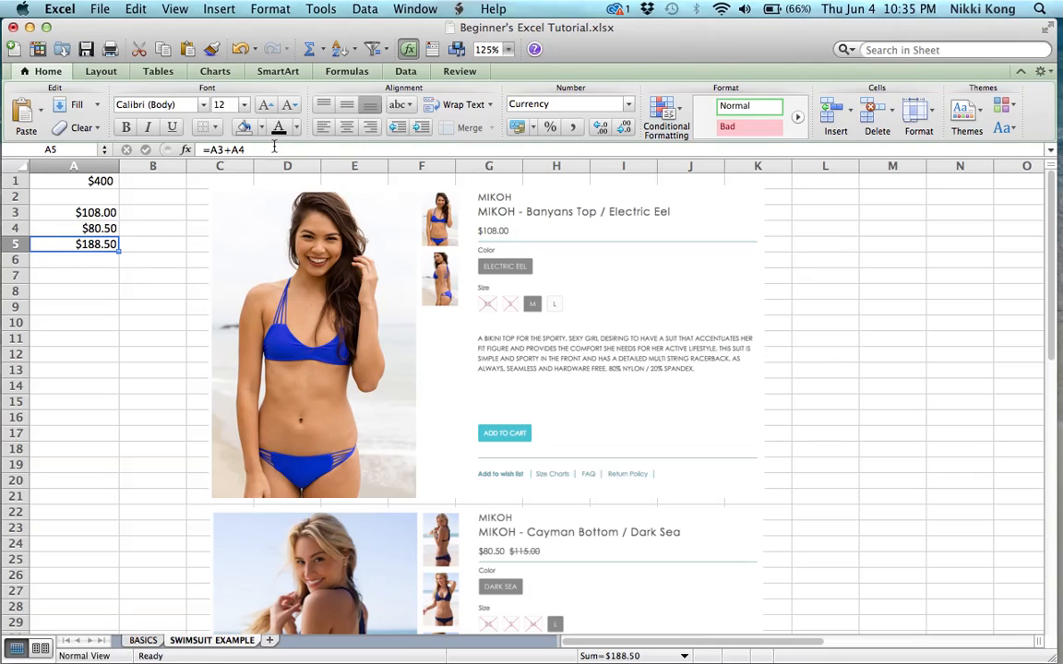
click(223, 152)
key(BackSpace)
key(BackSpace)
key(BackSpace)
key(BackSpace)
key(BackSpace)
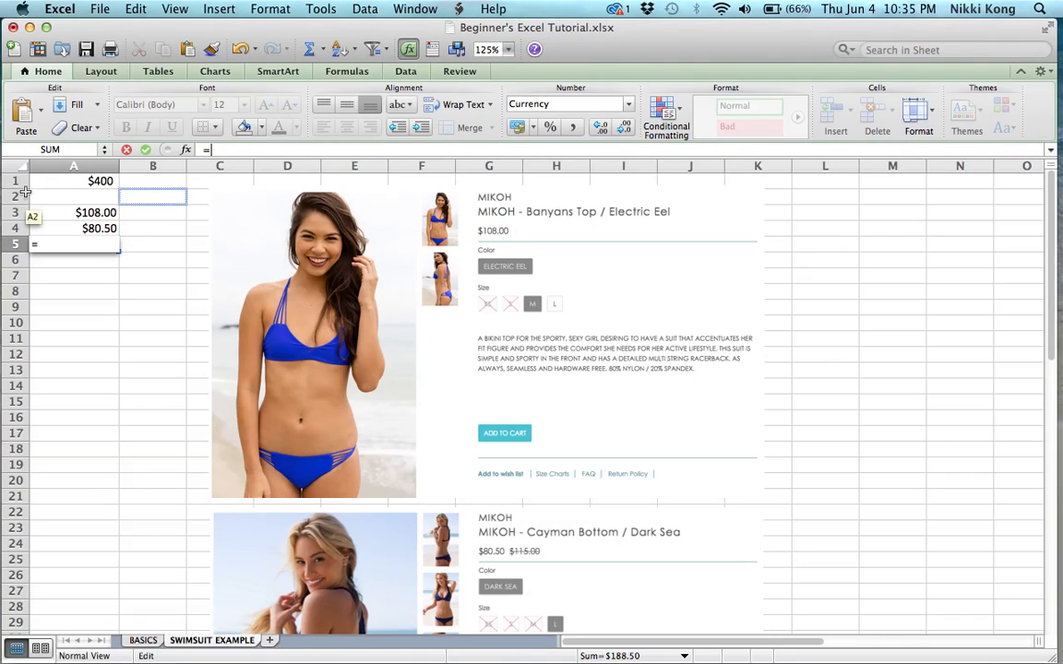
text(sum)
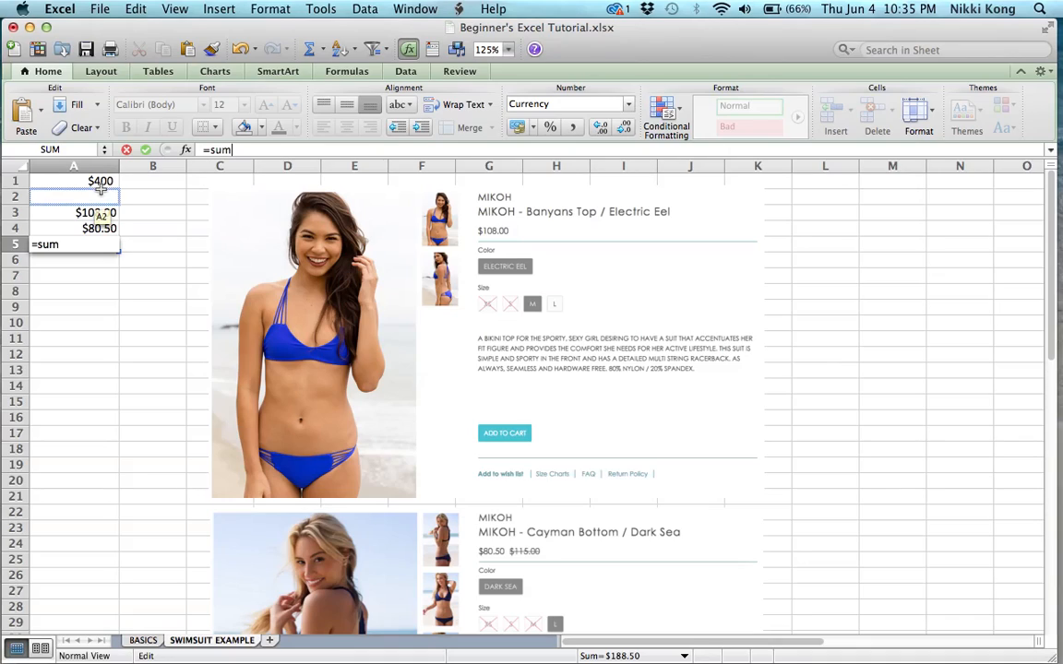
text(()
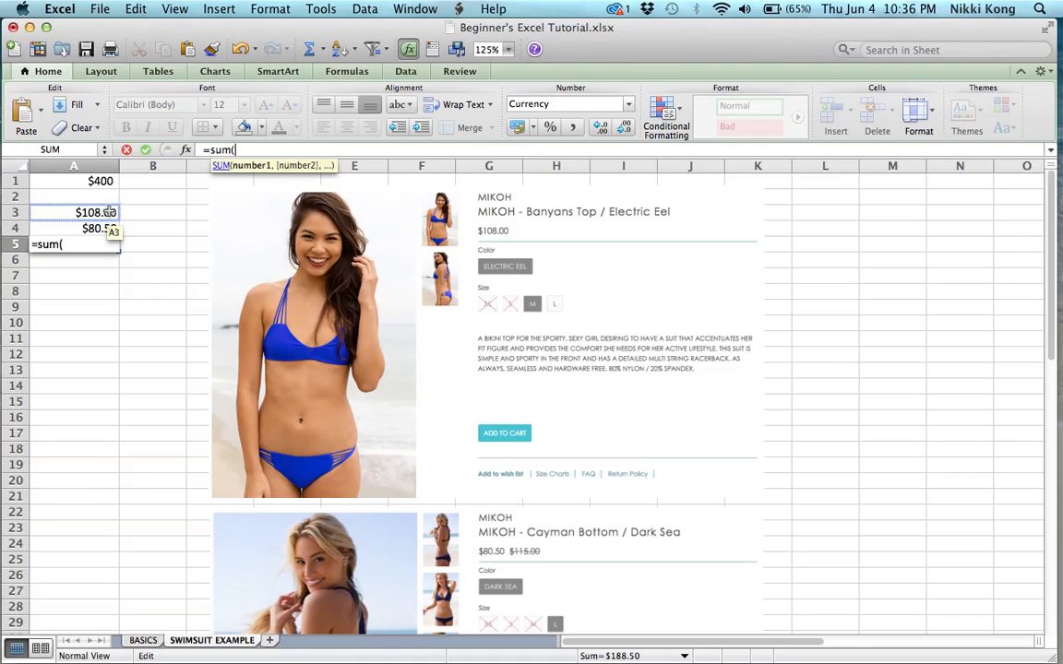
click(110, 218)
drag(110, 217, 109, 228)
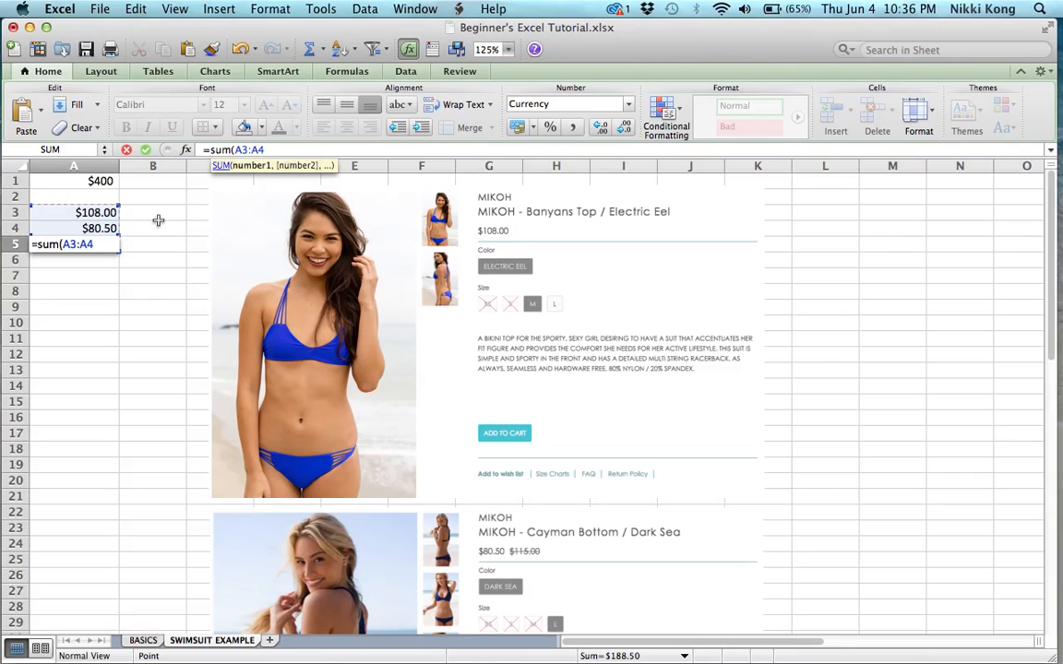
text())
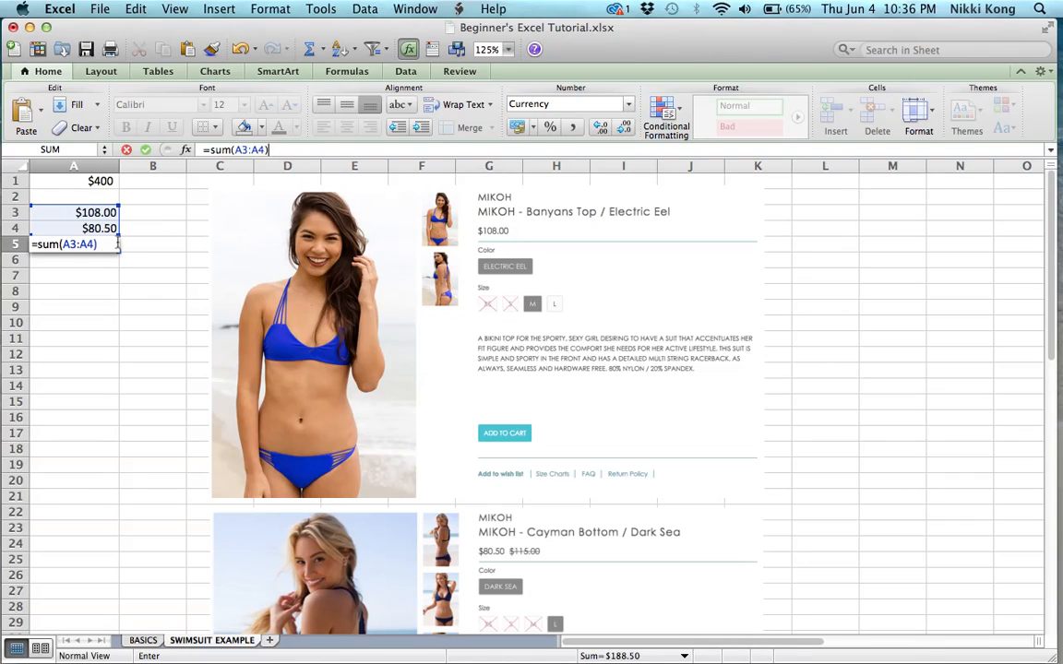
key(Return)
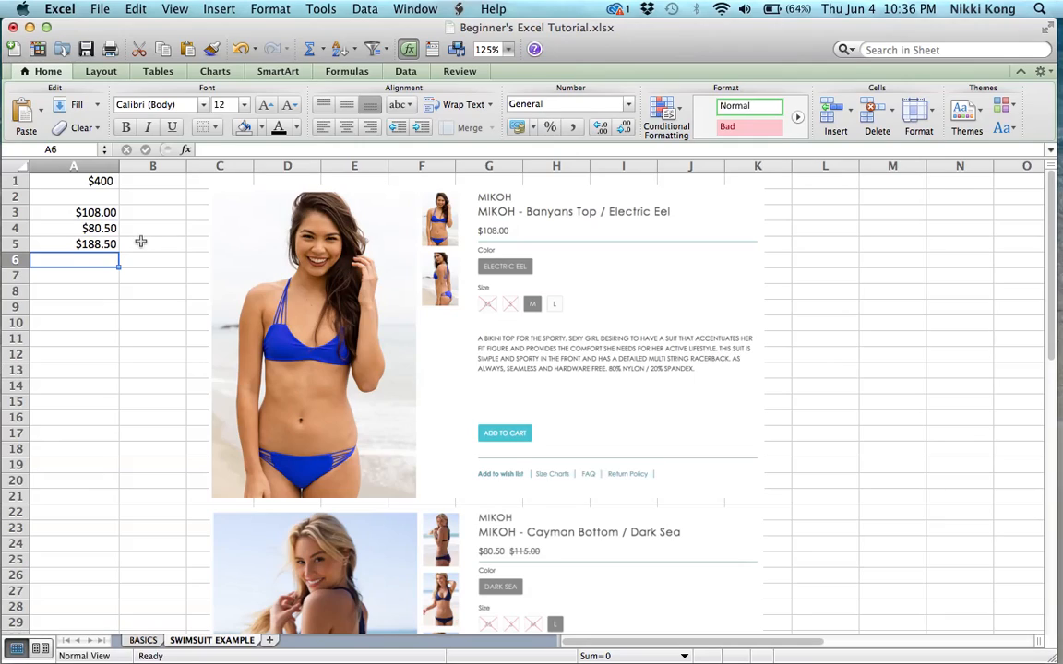
key(Down)
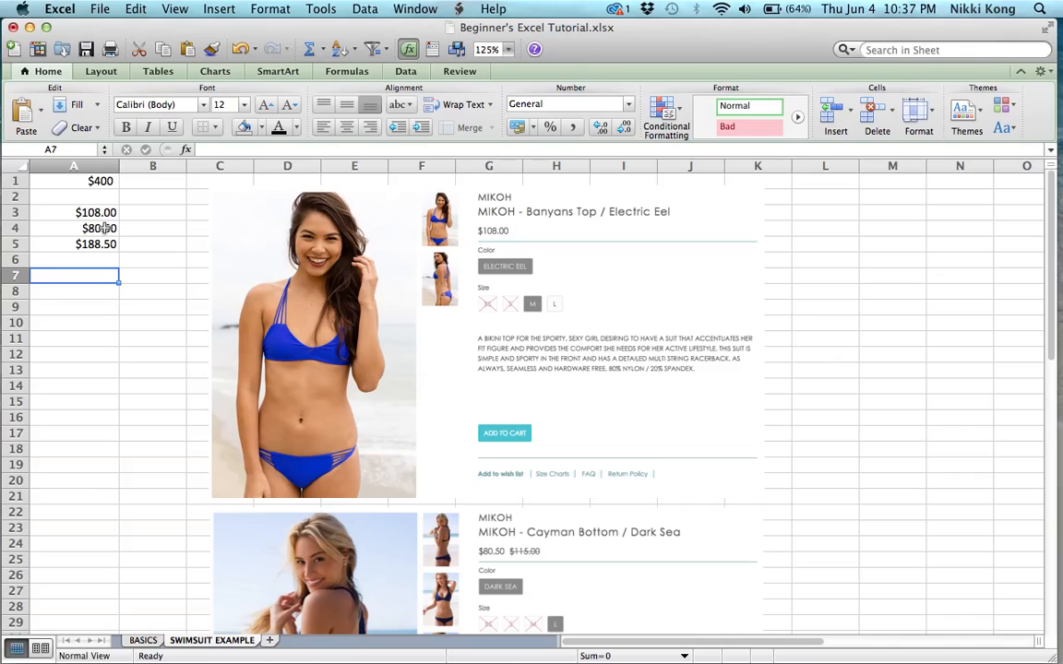
Enter the formula =A5*1.07 in cell A7 to add 7% tax to the total
text(=)
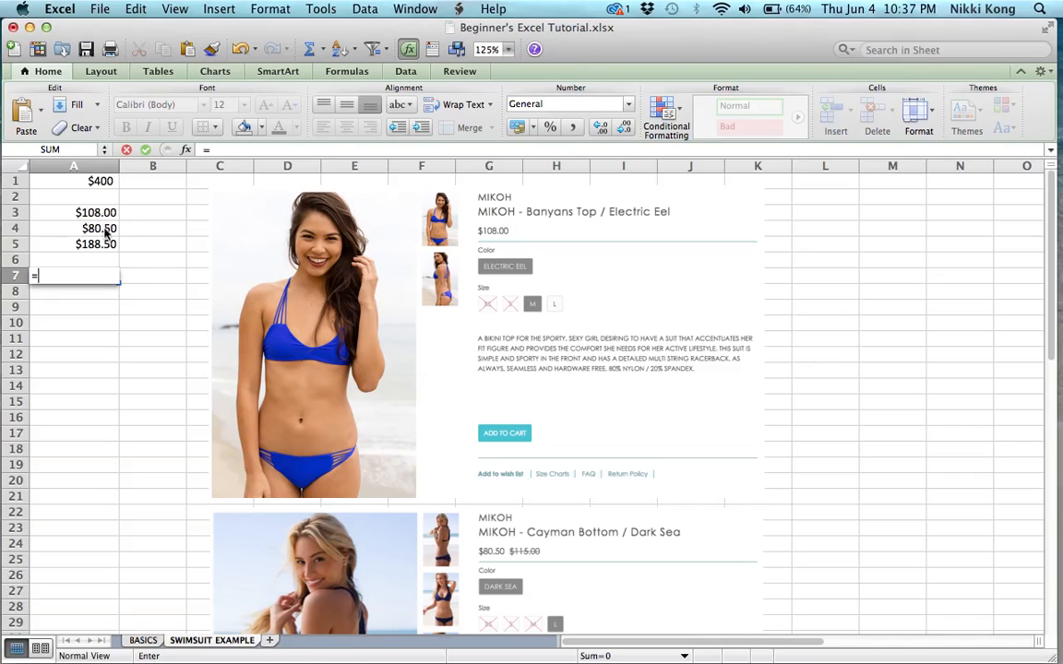
click(105, 244)
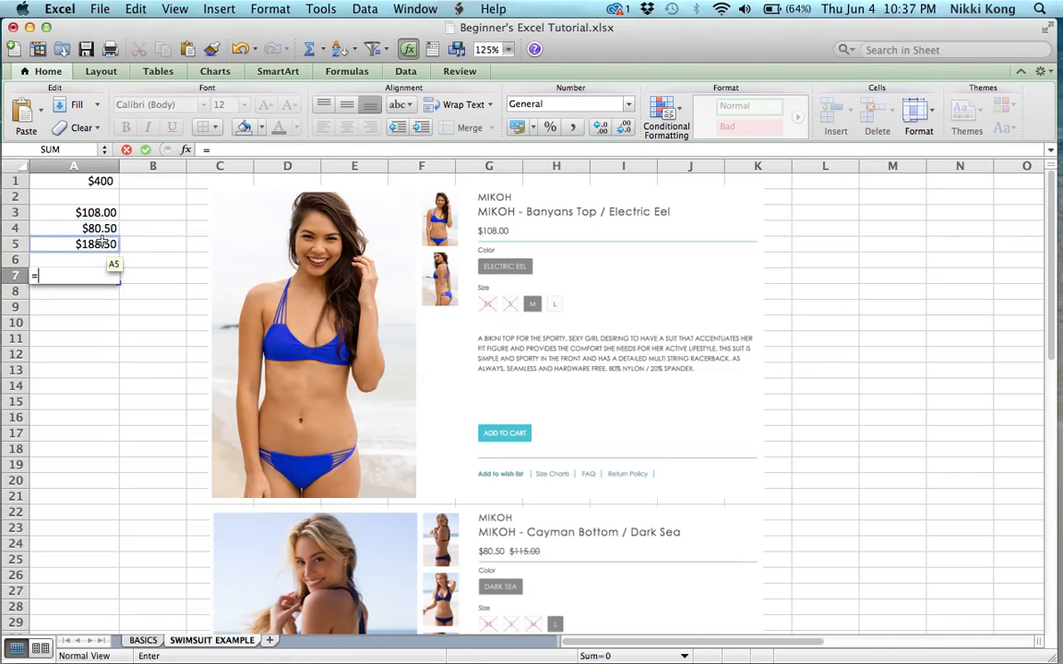
text(*1.07)
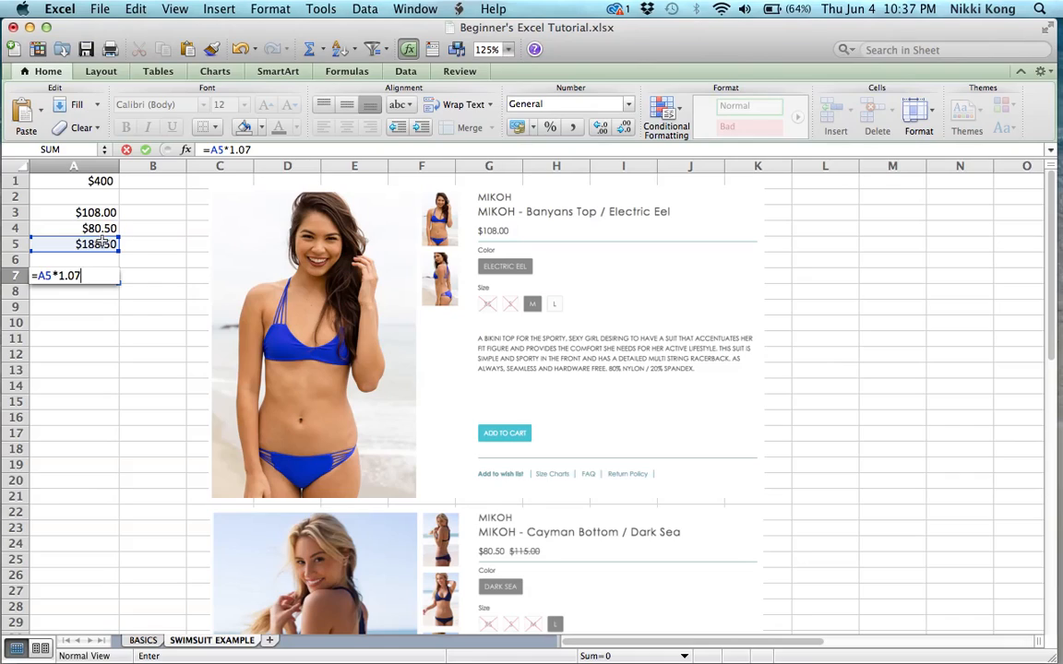
key(Return)
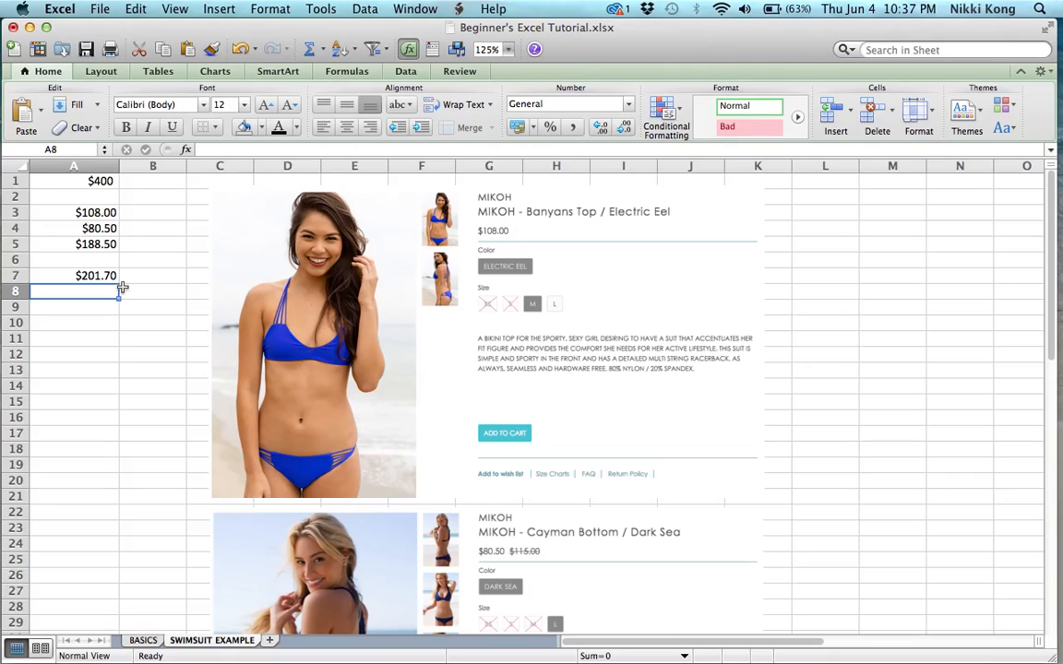
Enter the formula =A7+10 in cell A8 to add shipping to the taxed total
text(=)
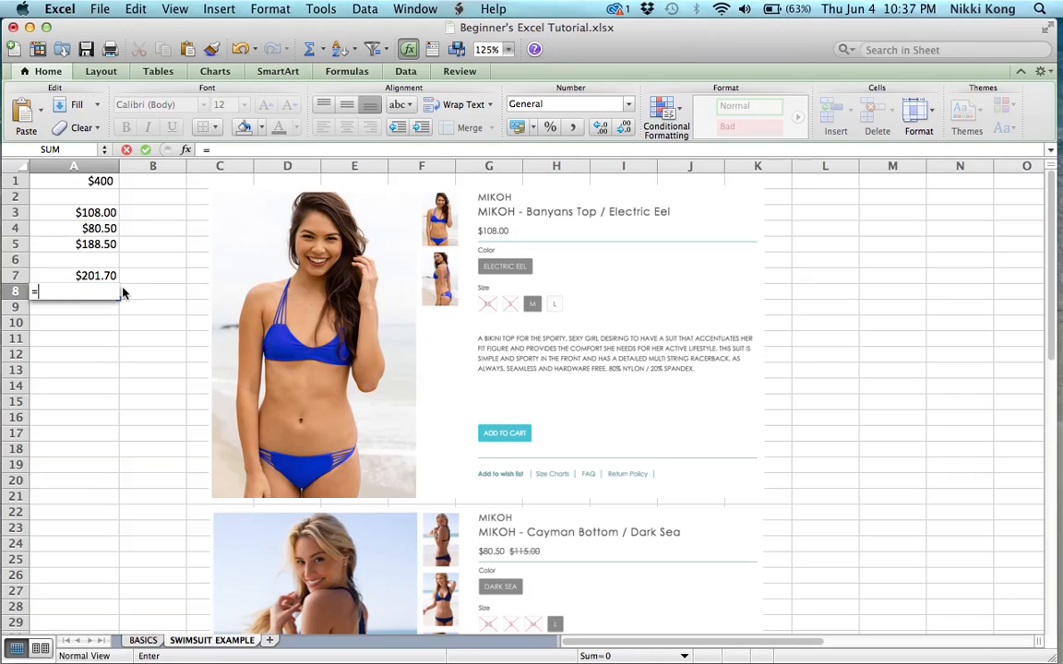
click(111, 275)
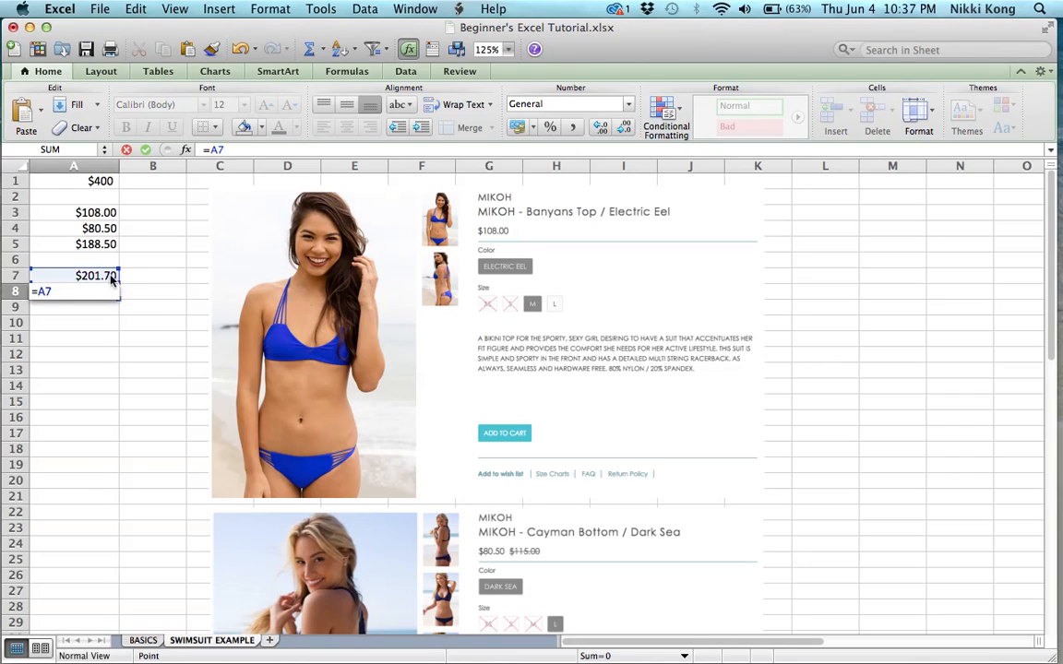
text(+10)
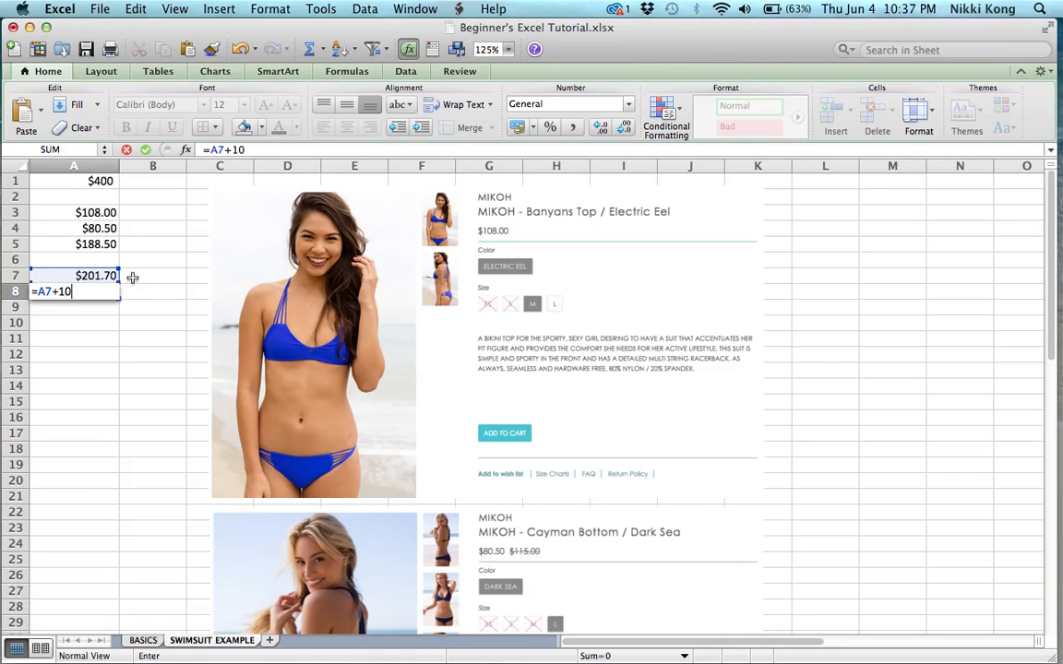
key(Return)
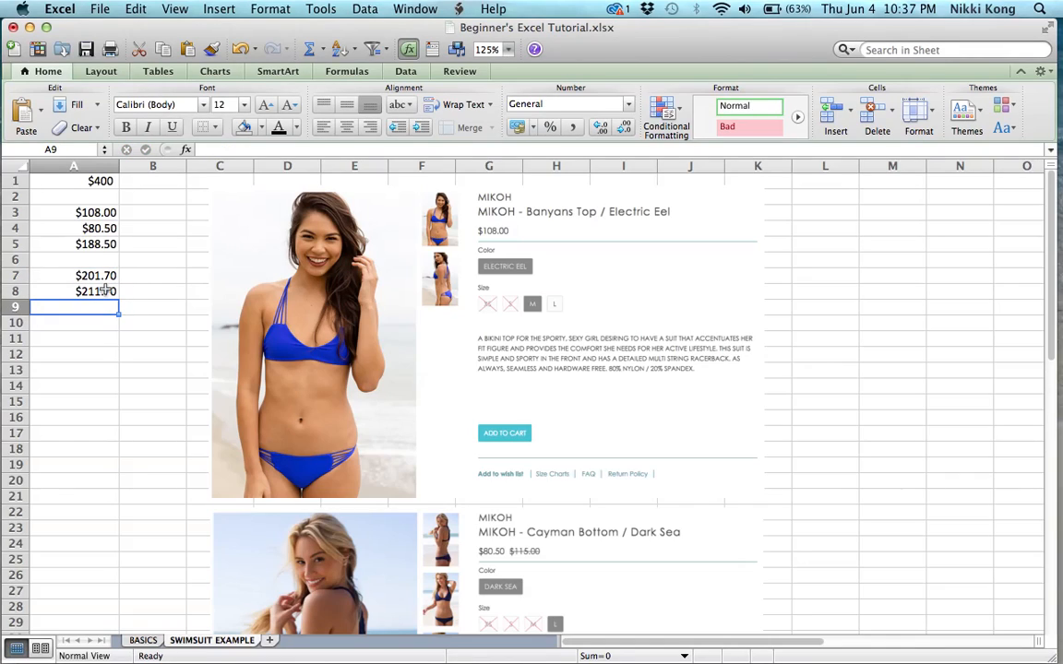
Make the final total in cell A8 bold
click(106, 290)
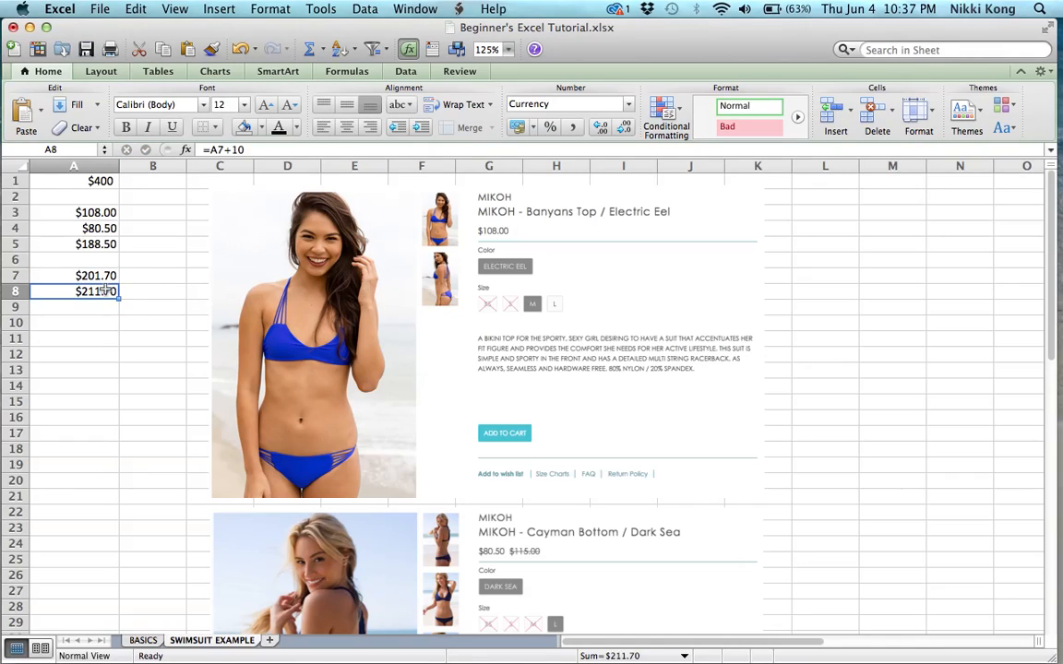
click(133, 134)
Enter the formula =A1-A8 in cell A10 to subtract the final total from the budget
click(97, 322)
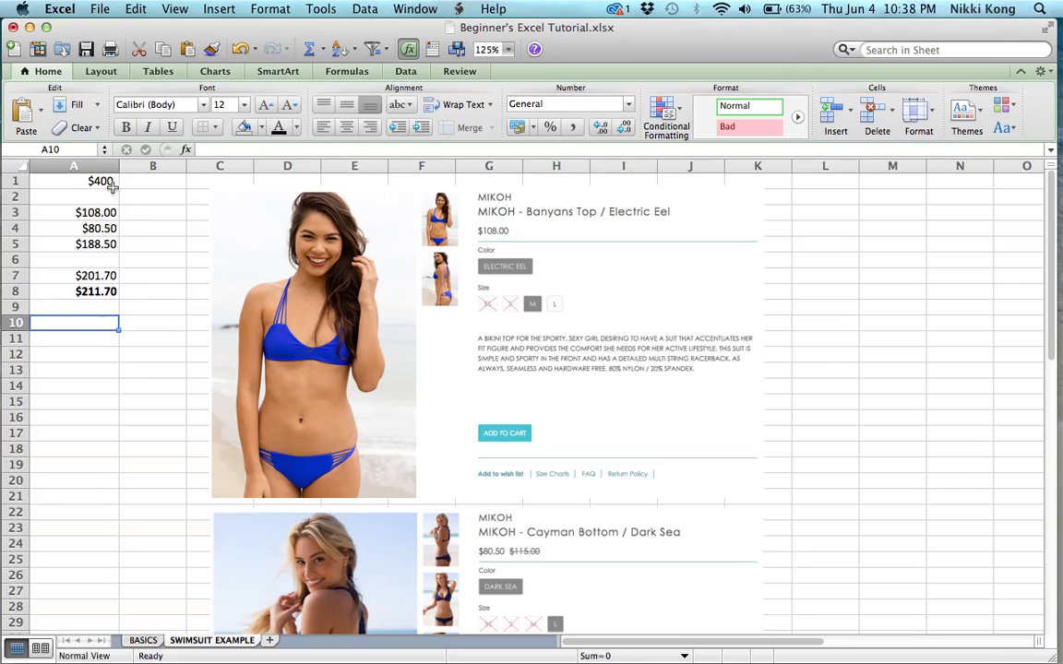
text(=)
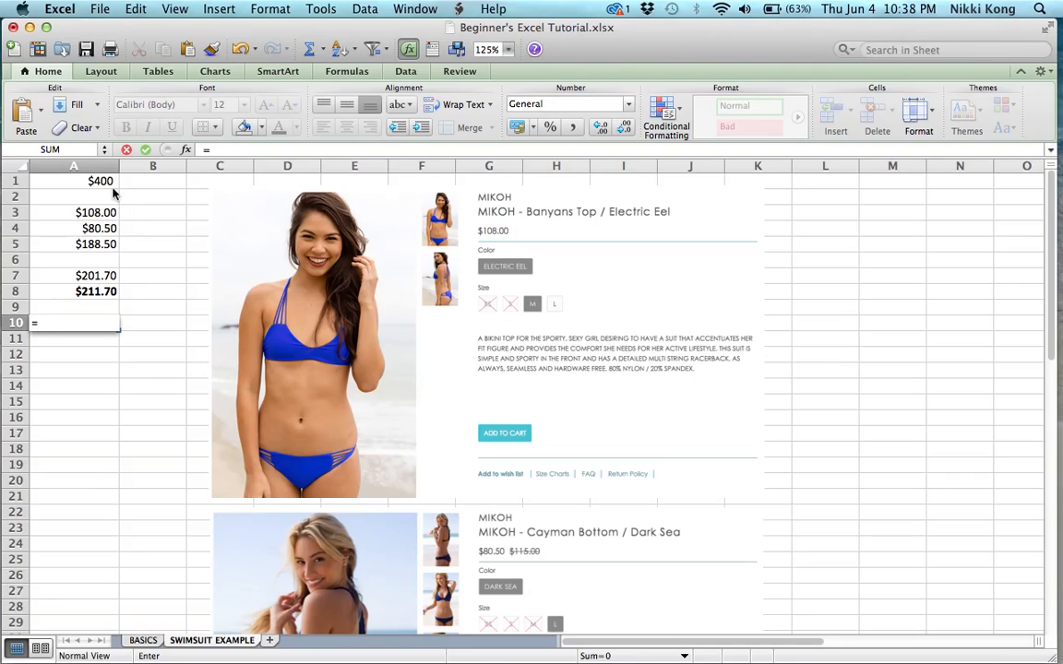
click(110, 187)
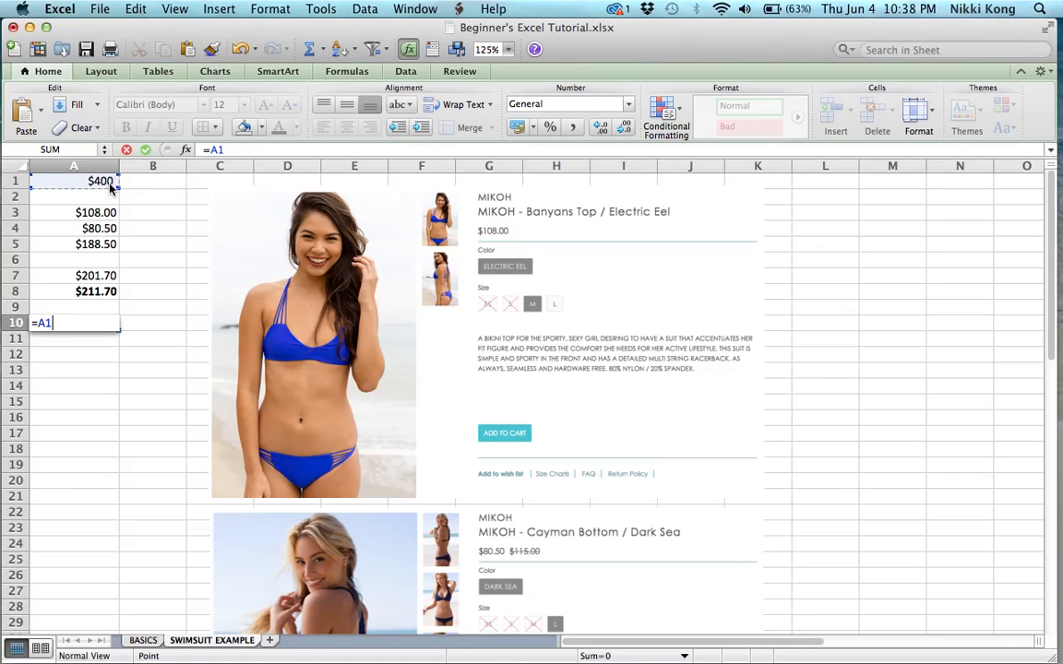
text(-)
click(100, 291)
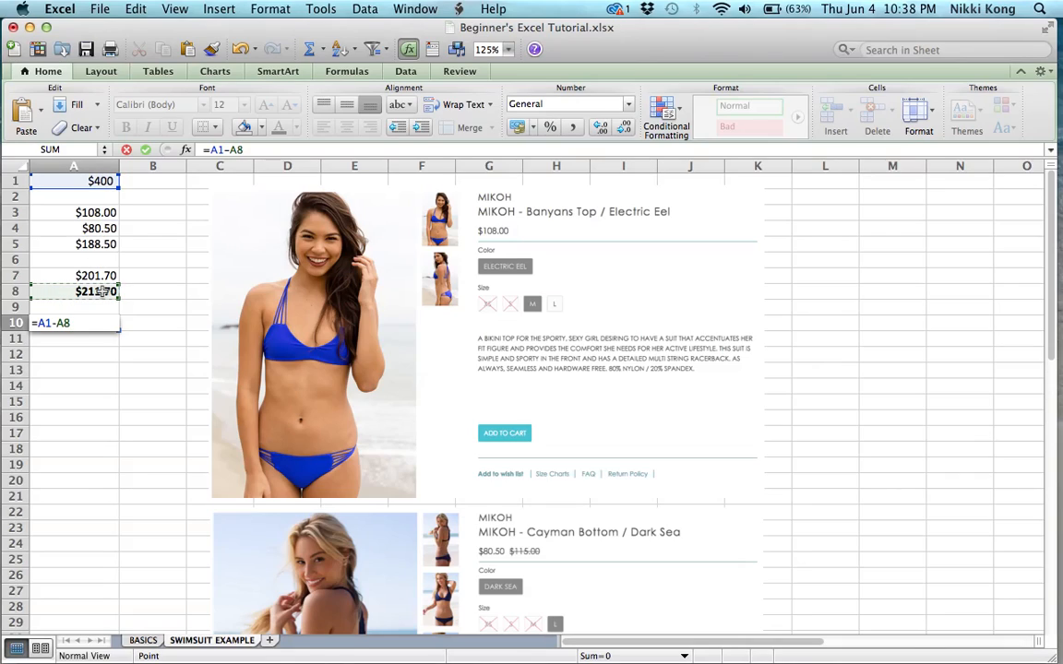
key(Return)
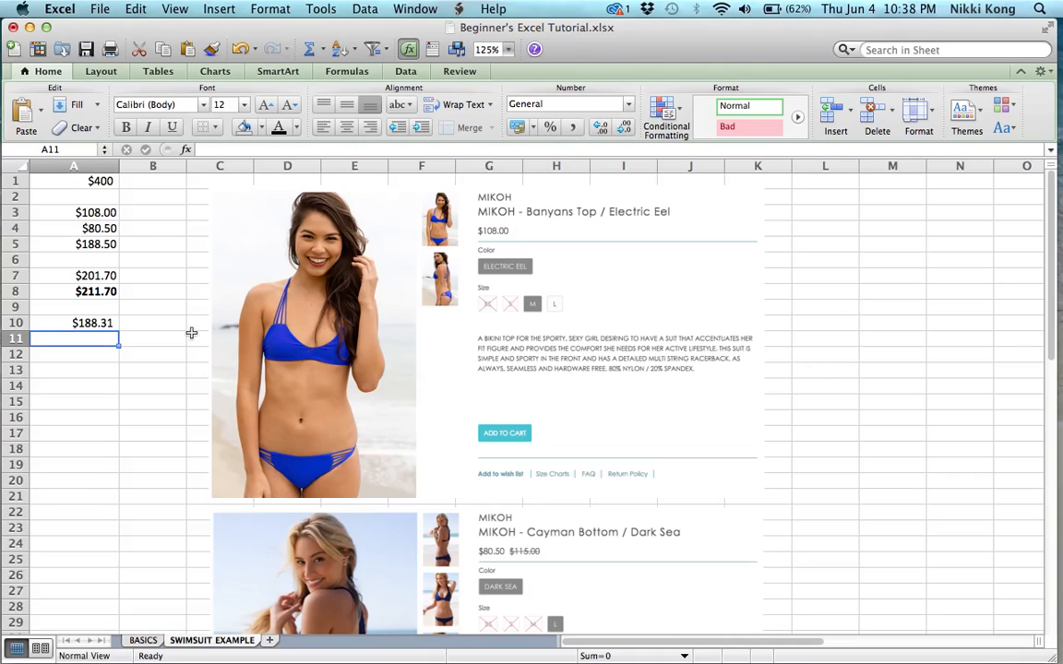
scroll(341, 327, down, 6)
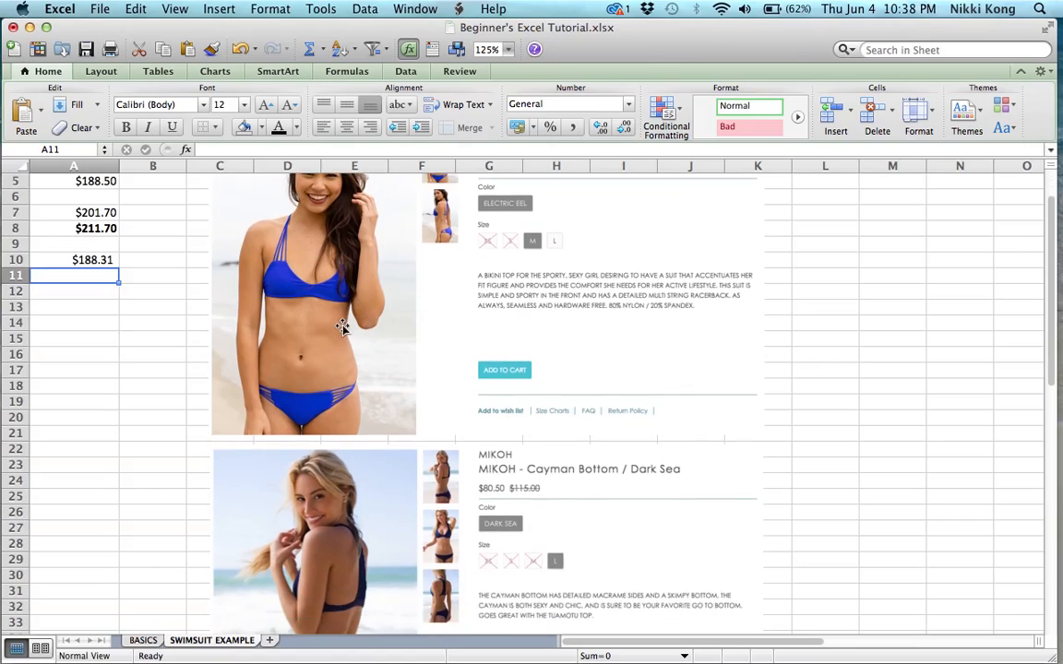
scroll(341, 328, up, 6)
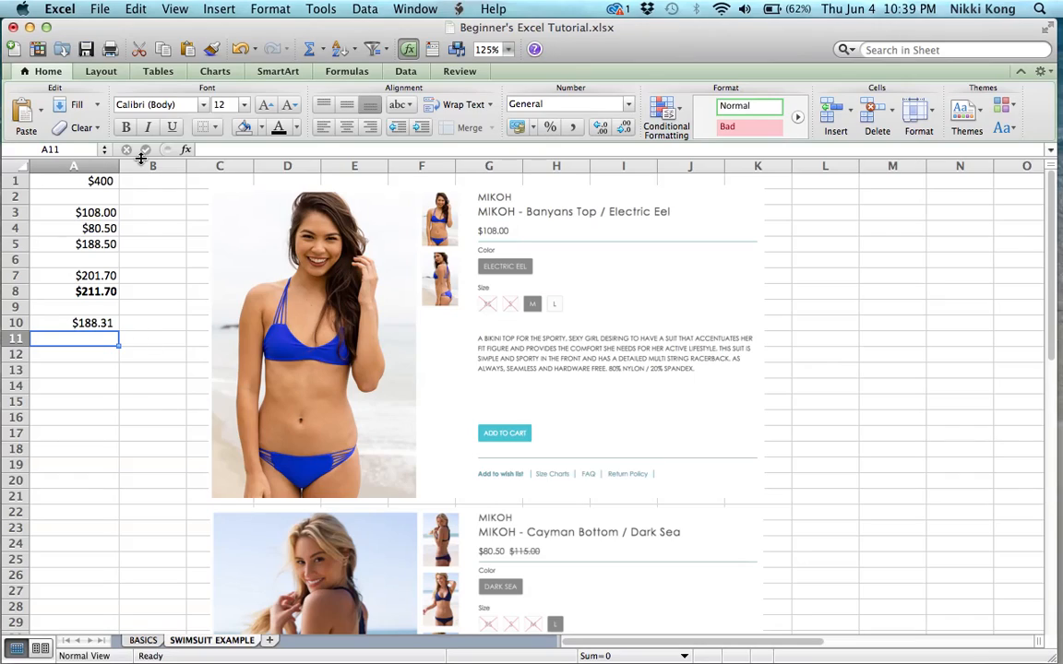
click(96, 177)
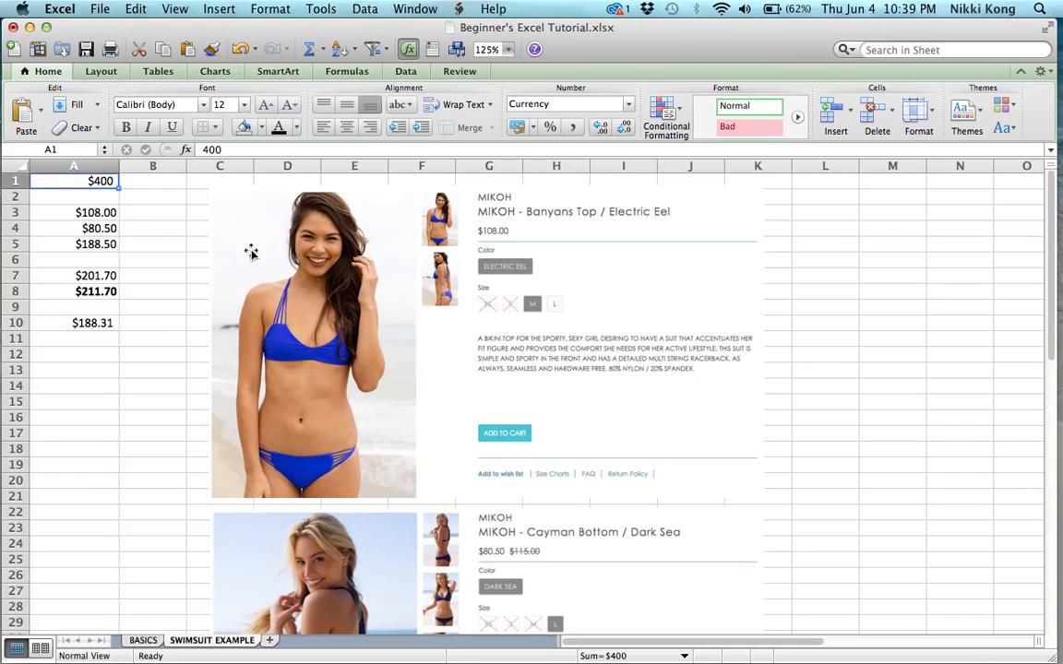